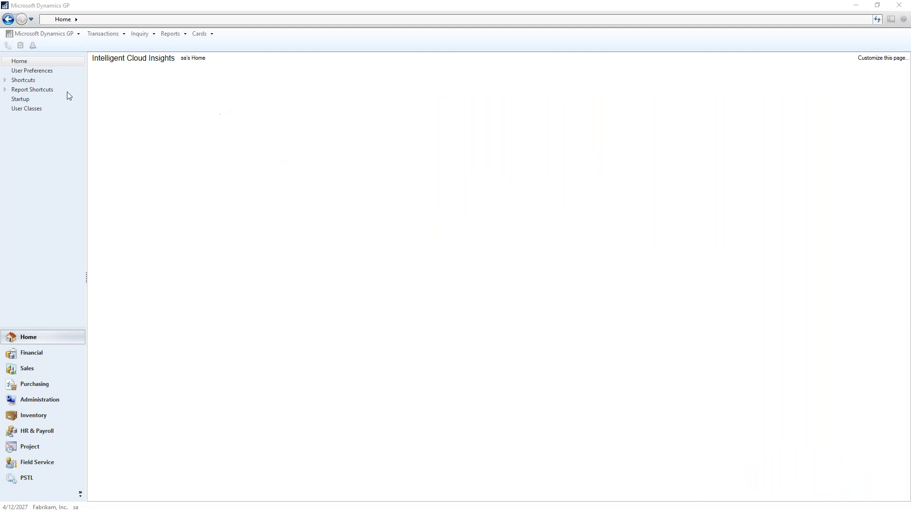
- Go from the Home page to the Sales area in the navigation pane
click(25, 368)
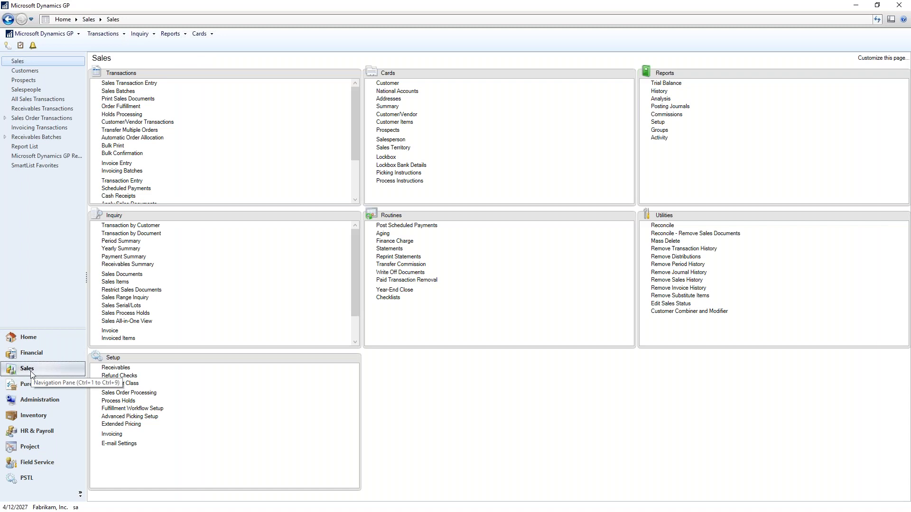
- Open the Customers list, scroll to its end and check the DEMO TEST1 customer
click(29, 71)
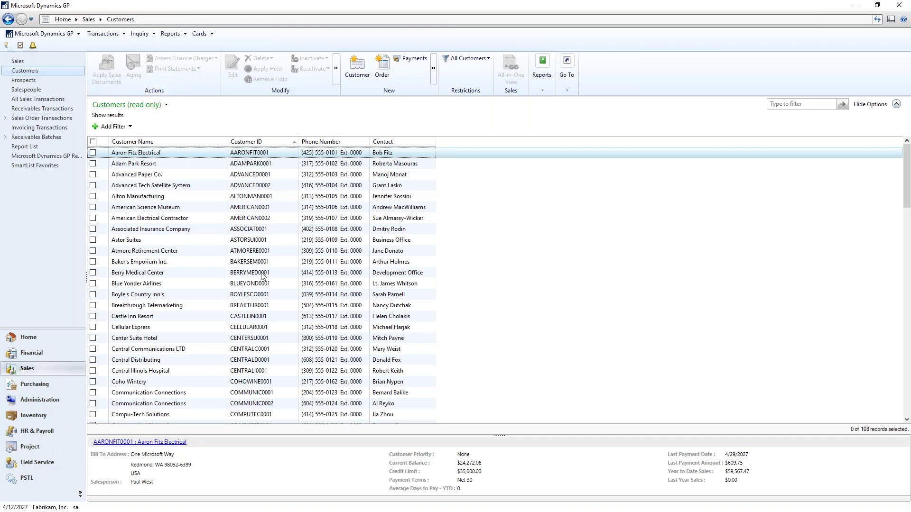
scroll(262, 276, down, 18)
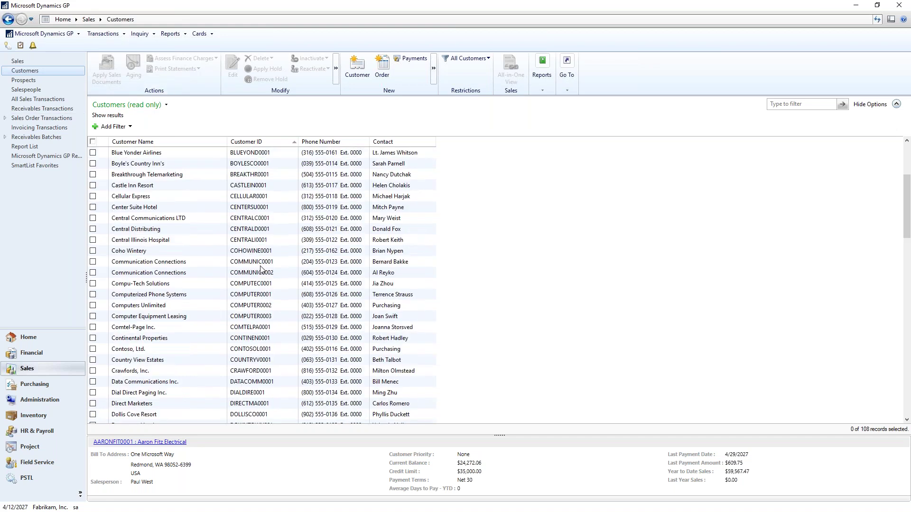
scroll(220, 280, down, 8)
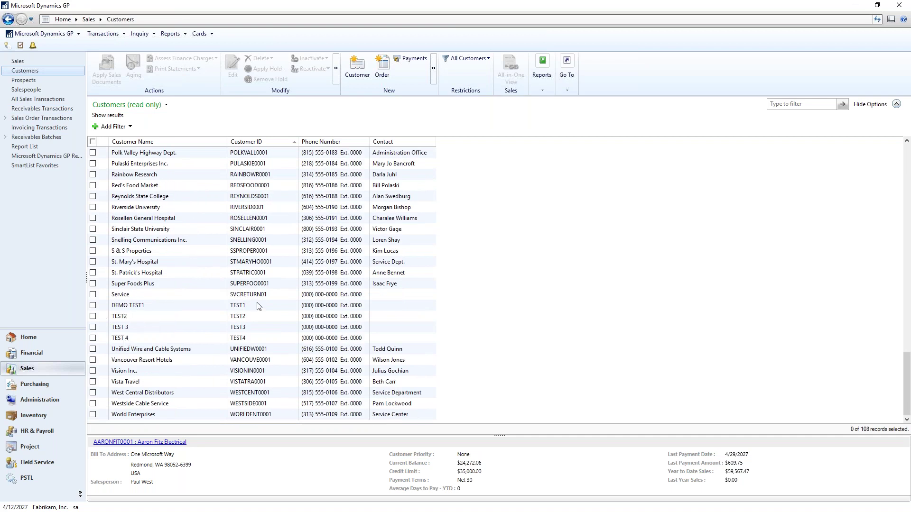
click(93, 307)
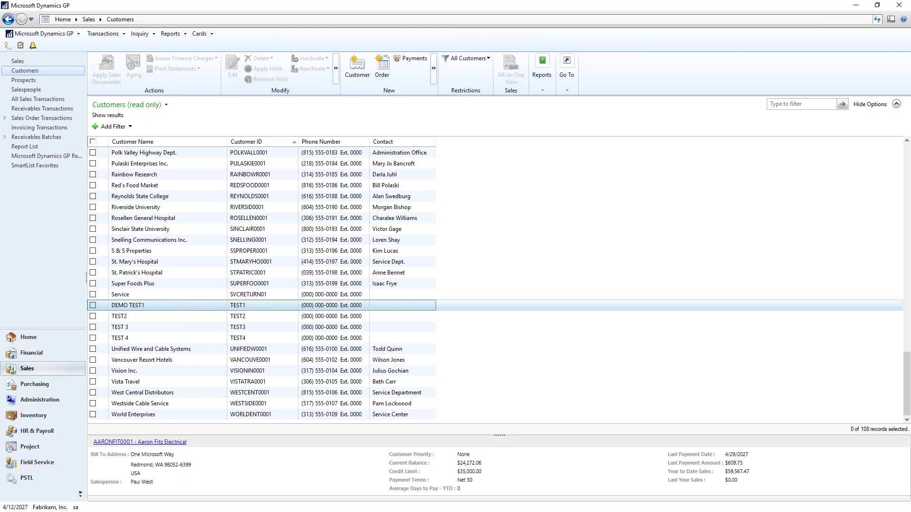
- Also check TEST2, TEST 3 and TEST 4, inactivate the four, then check Rainbow Research
click(93, 317)
click(93, 328)
click(93, 338)
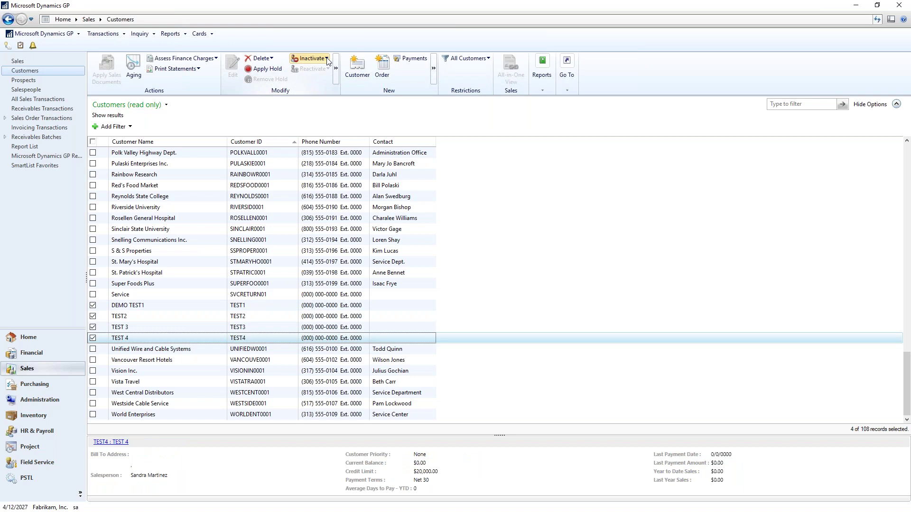
click(326, 59)
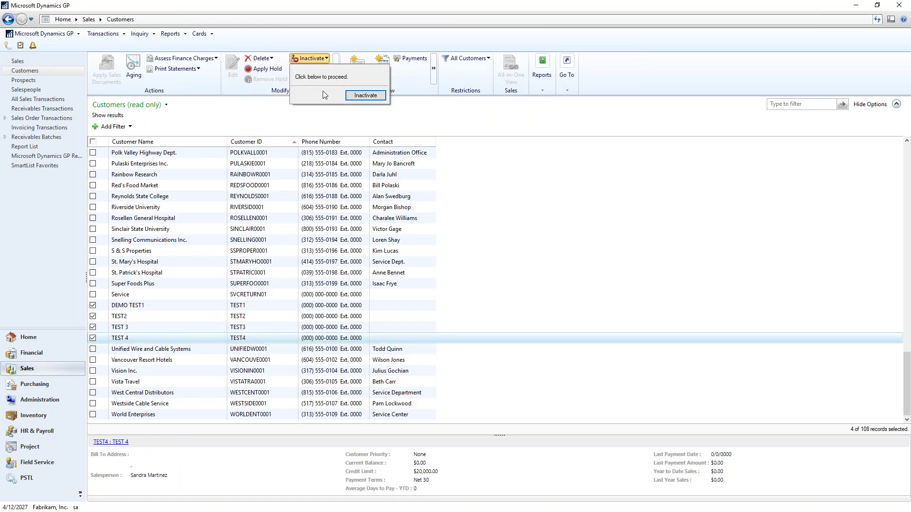
click(365, 96)
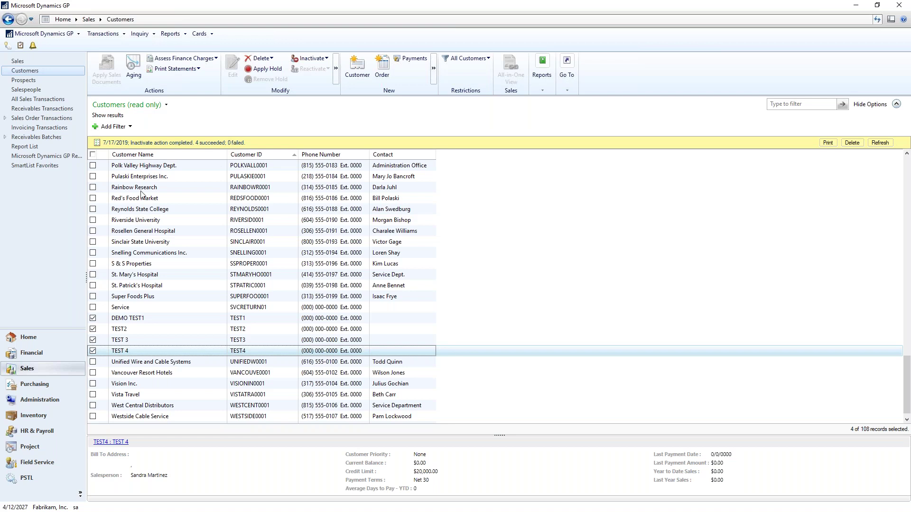
click(100, 189)
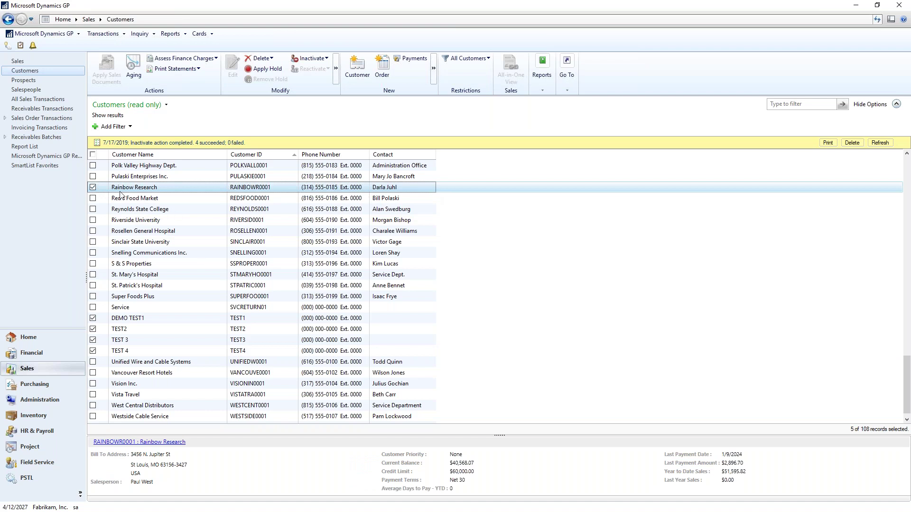
- Also check Berry Medical Center and run Inactivate on all six checked customers
scroll(201, 221, up, 15)
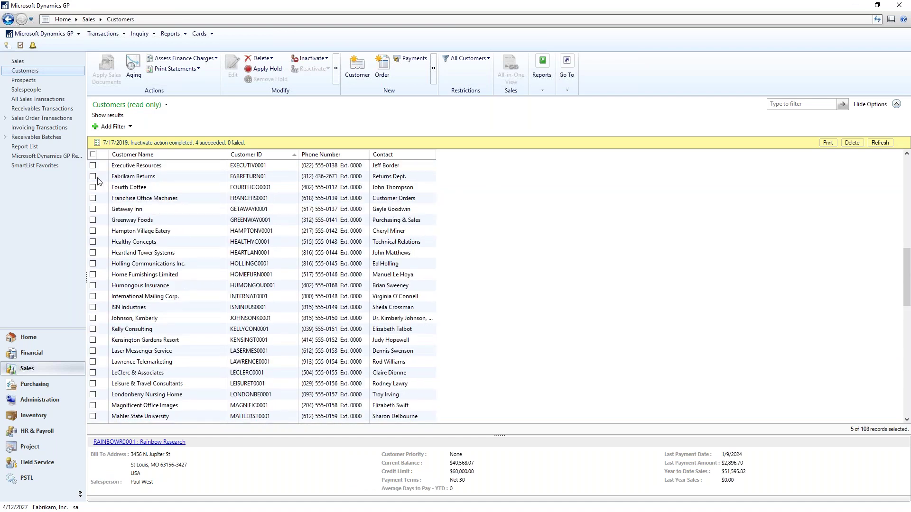
scroll(186, 217, up, 10)
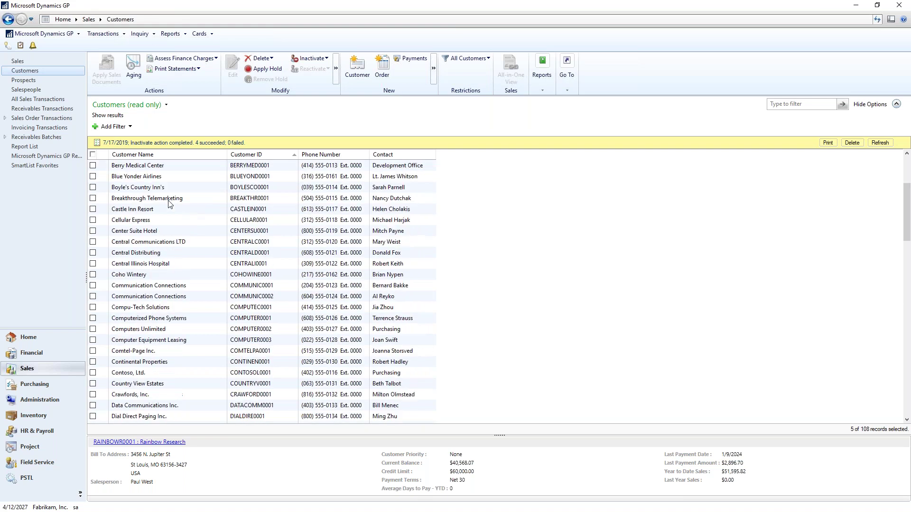
click(93, 166)
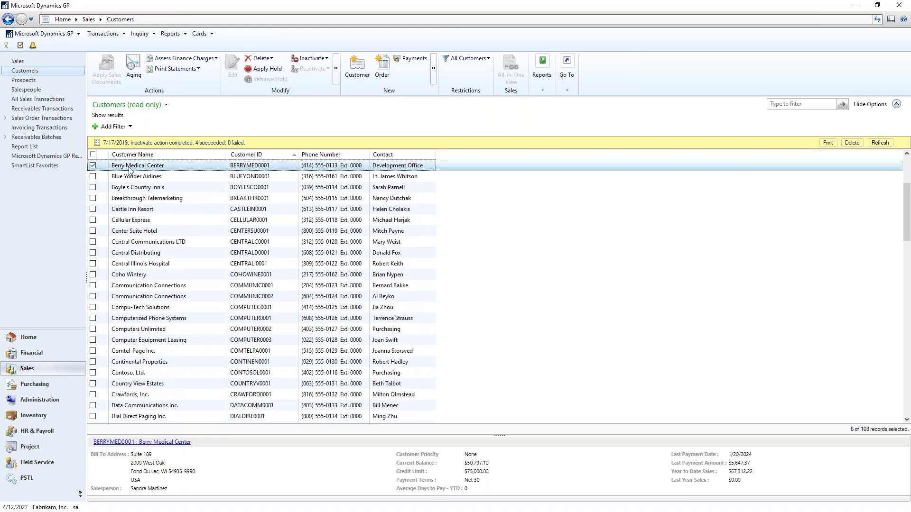
click(323, 62)
click(362, 95)
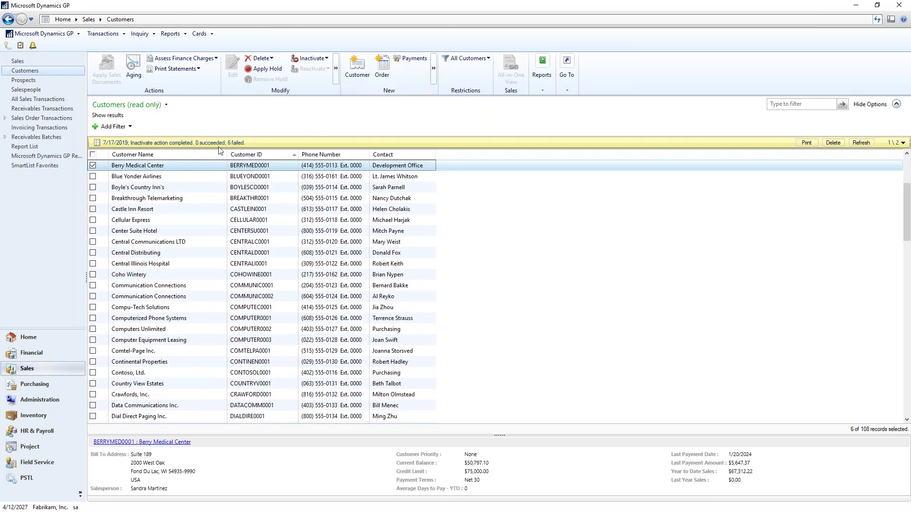
- Review the 0 succeeded, 6 failed result and choose Print on the message bar
scroll(210, 280, down, 14)
scroll(210, 280, down, 13)
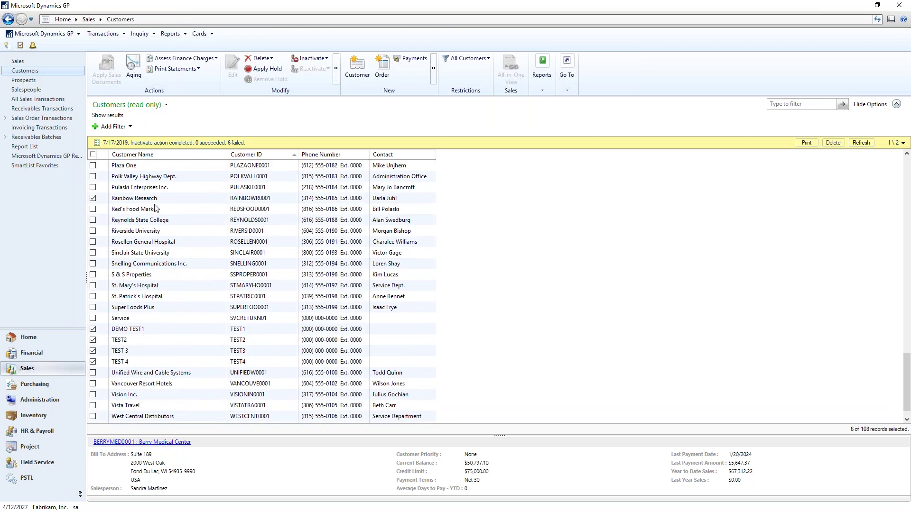
scroll(196, 224, up, 14)
scroll(198, 225, up, 13)
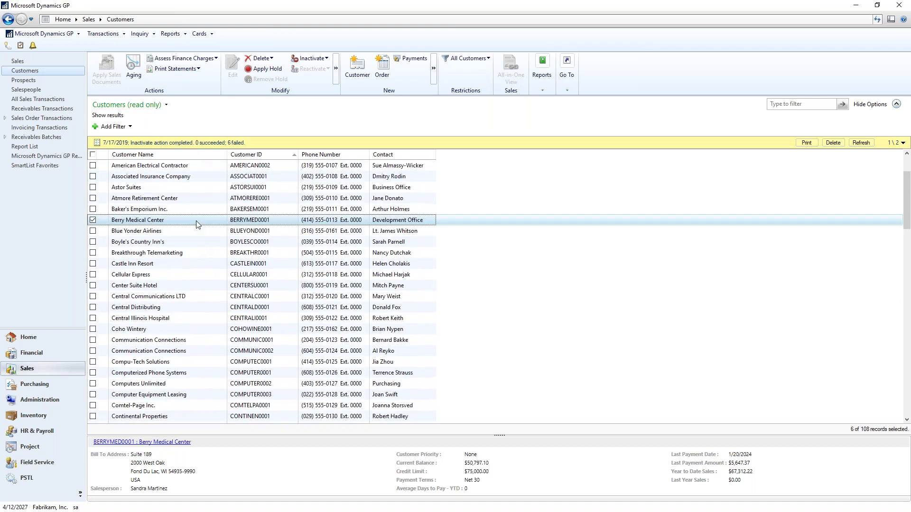
scroll(216, 308, down, 20)
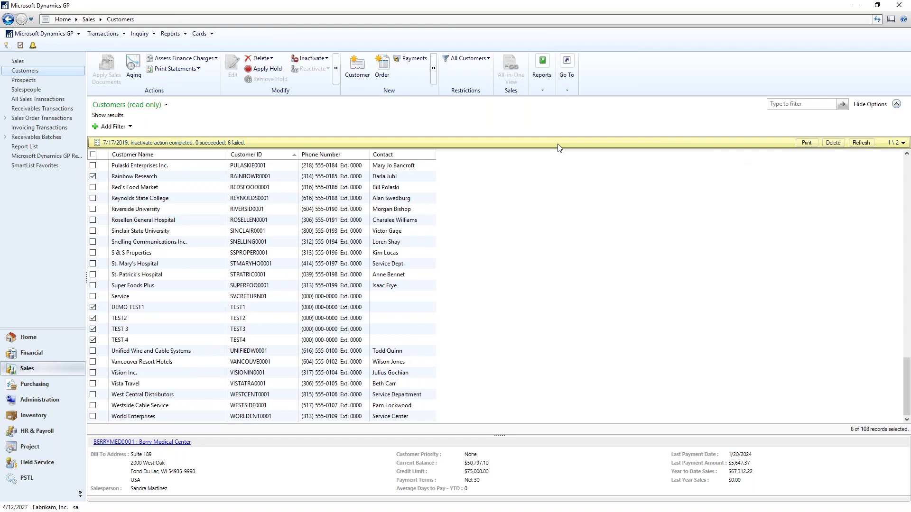
click(806, 142)
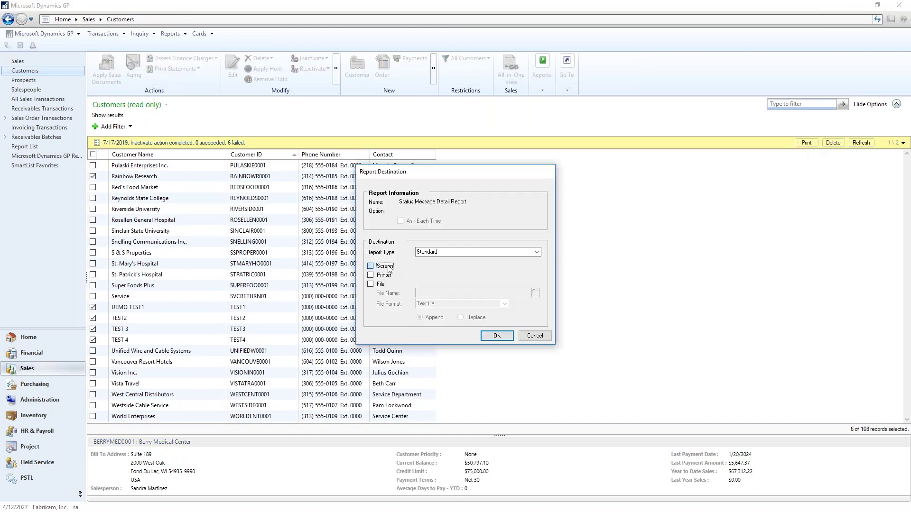
- View the Status Message Detail Report on screen at 150% zoom, then close it and refresh
click(500, 341)
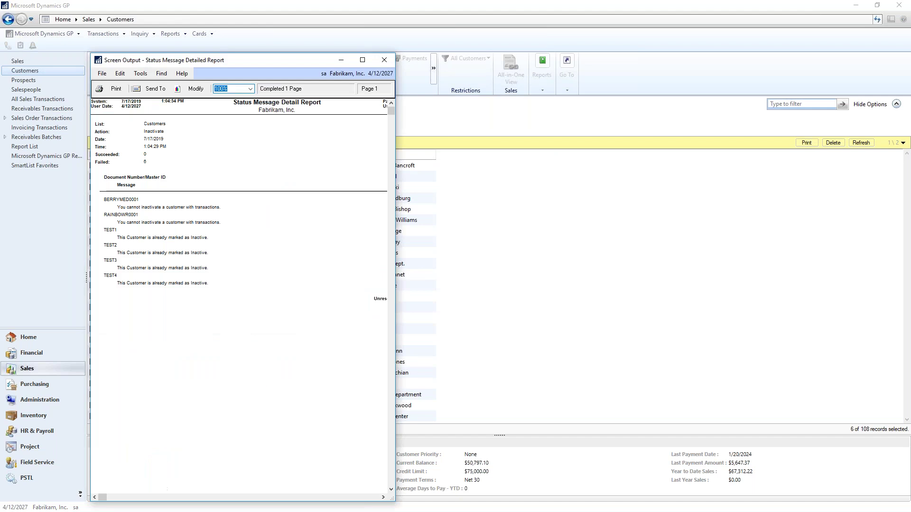
drag(398, 187, 643, 186)
click(250, 89)
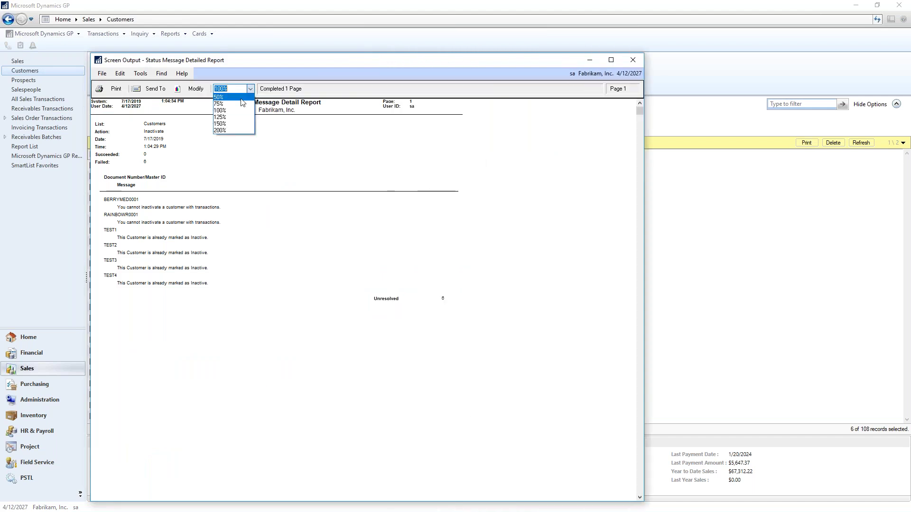
click(235, 123)
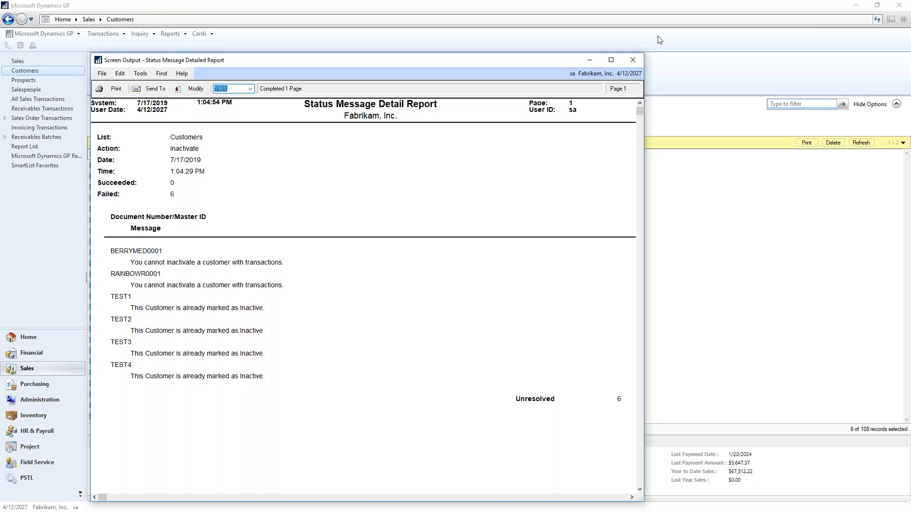
click(634, 60)
click(854, 145)
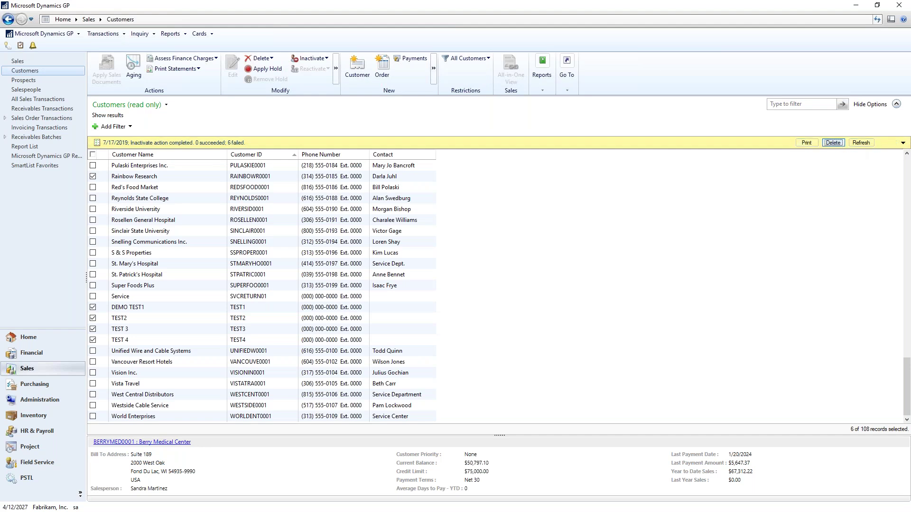
- Refresh and reopen the Customers list, scrolling down to the inactive test customers
click(850, 144)
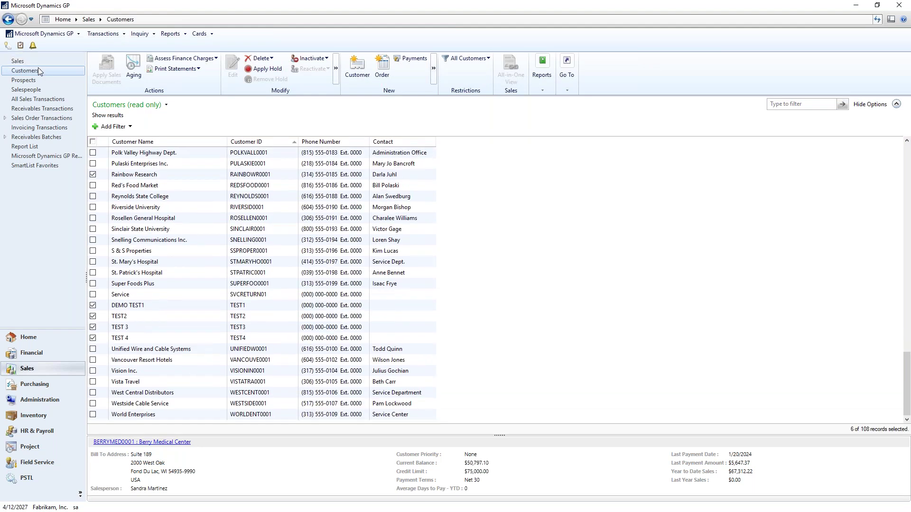
click(20, 62)
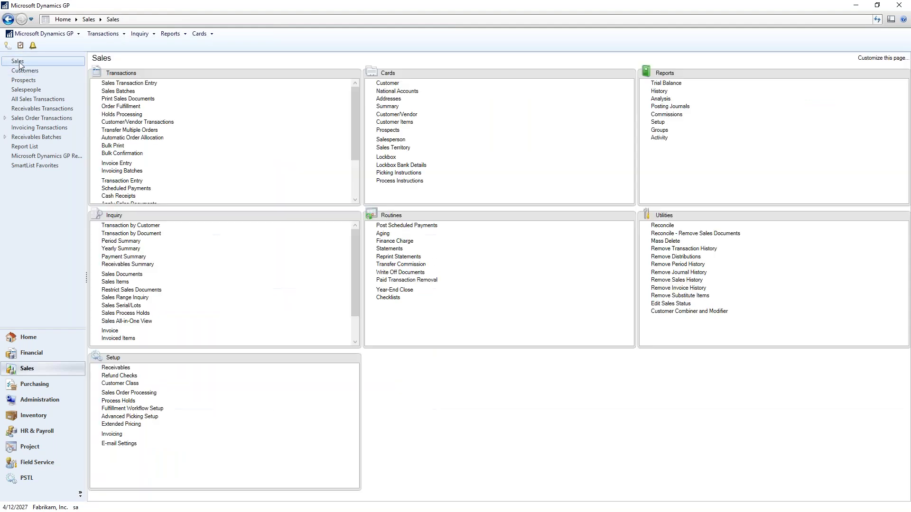
click(24, 71)
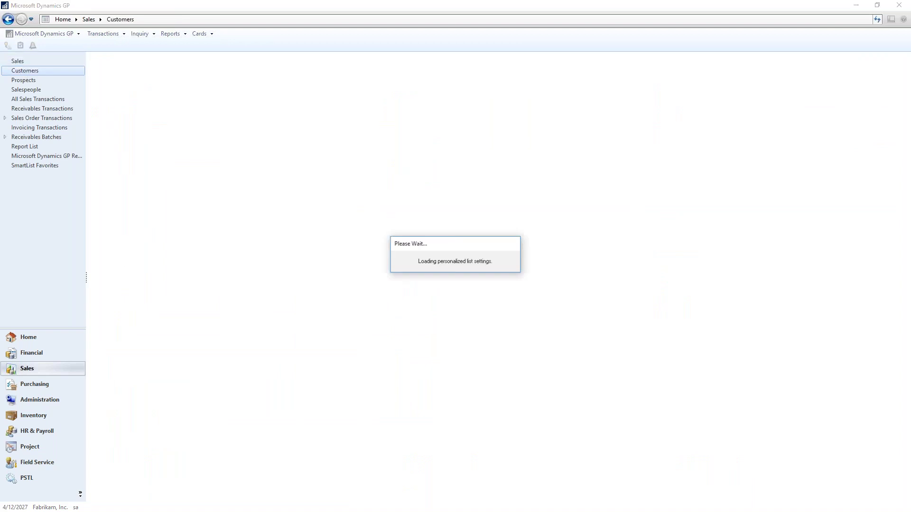
scroll(204, 296, down, 15)
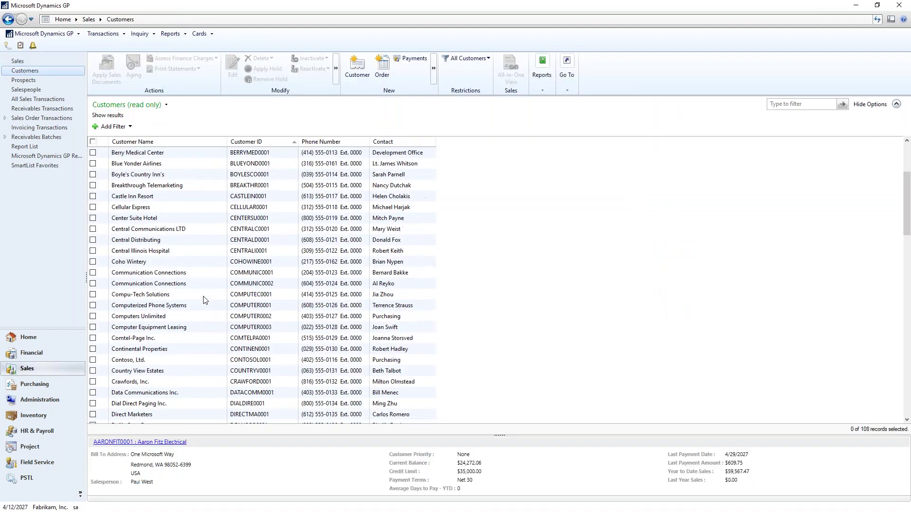
scroll(204, 298, down, 15)
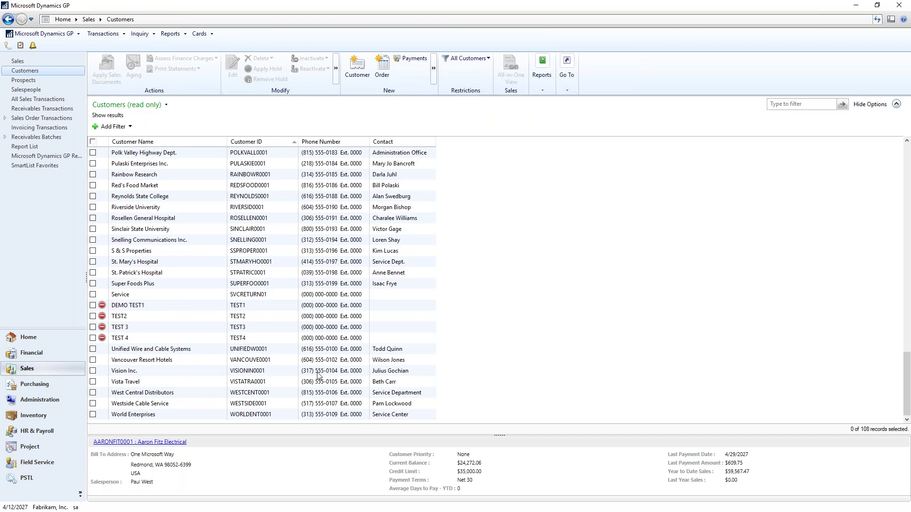
- Reactivate the DEMO TEST1 and TEST 3 customers
click(93, 306)
click(93, 328)
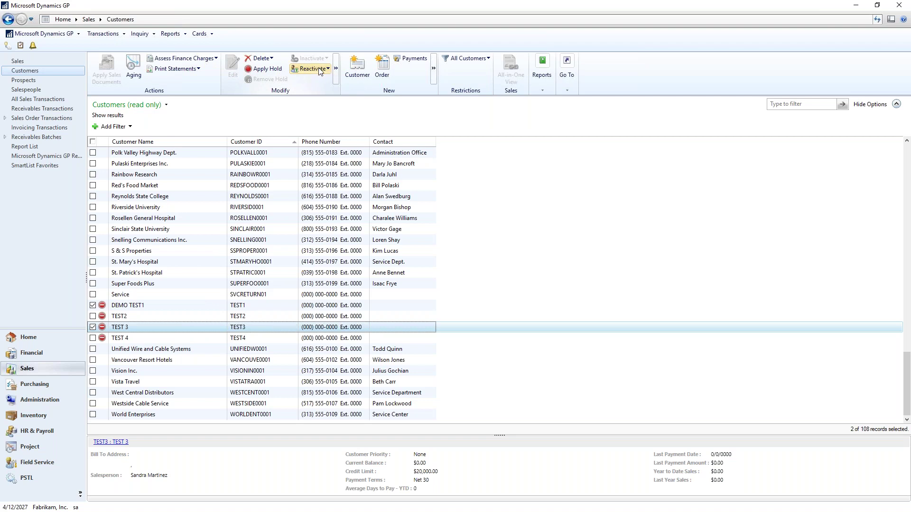
click(319, 71)
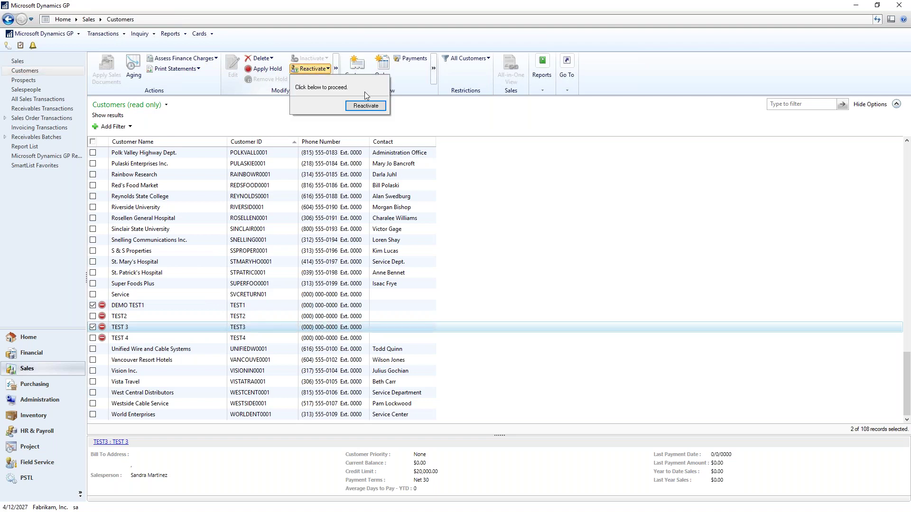
click(366, 105)
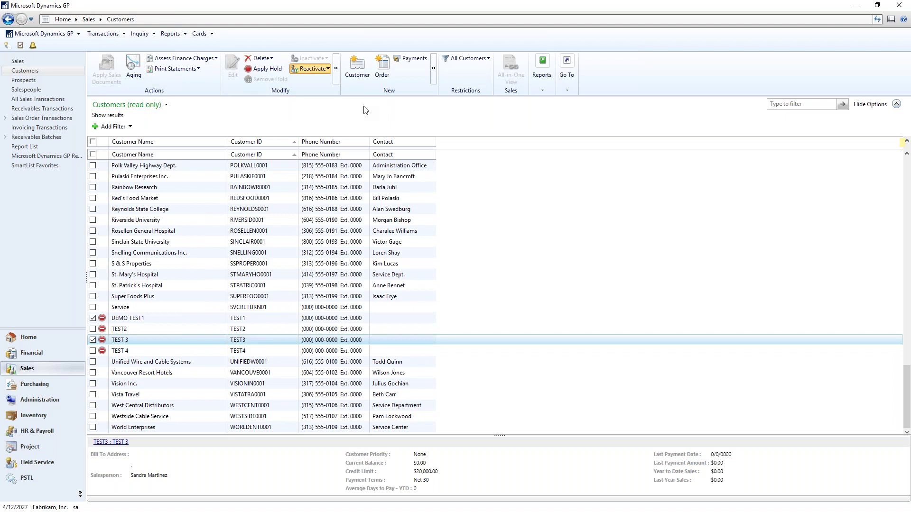
- Reload the Customers list to view its last records, then open the Salespeople list
click(36, 72)
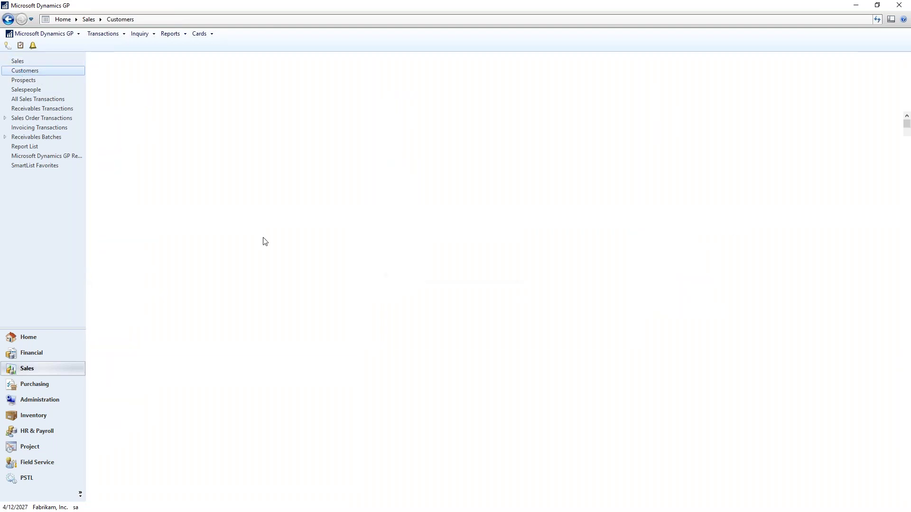
scroll(252, 266, down, 7)
scroll(252, 276, down, 20)
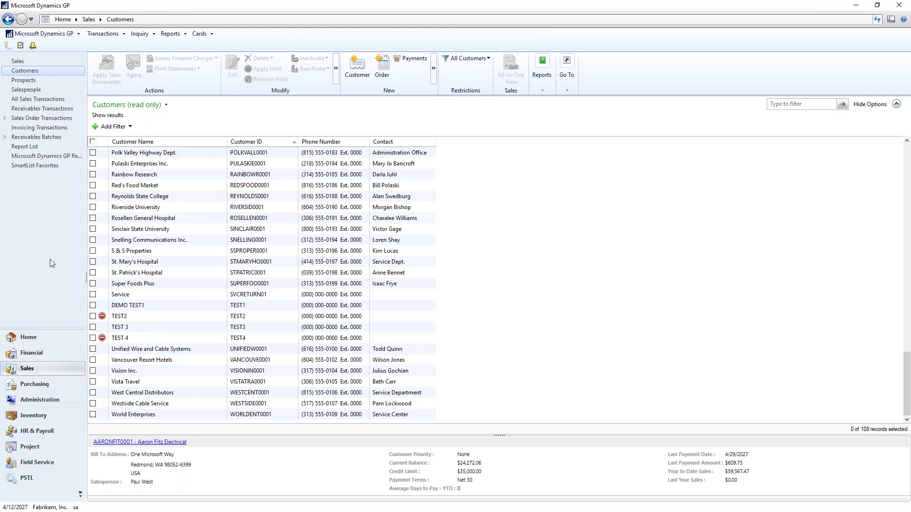
click(34, 90)
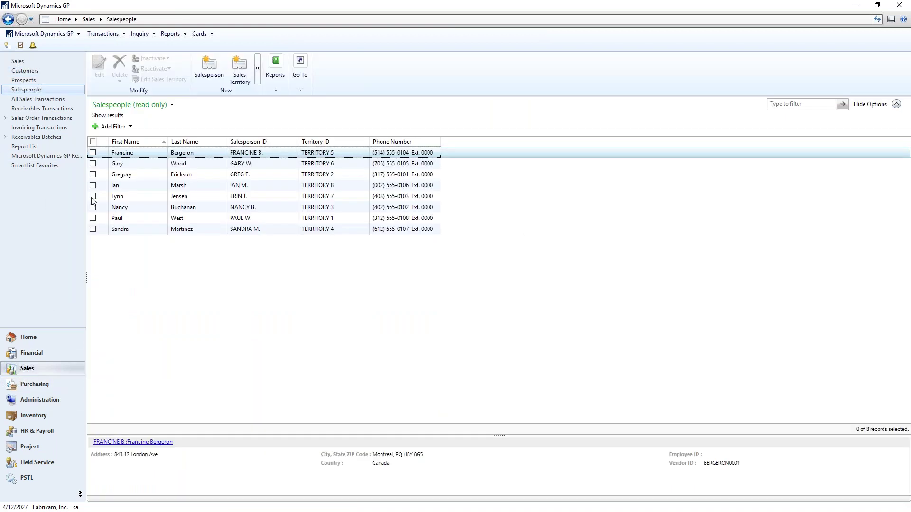
- Inactivate the TERRITORY 7 salesperson and reload the Salespeople list to show its inactive status
click(119, 196)
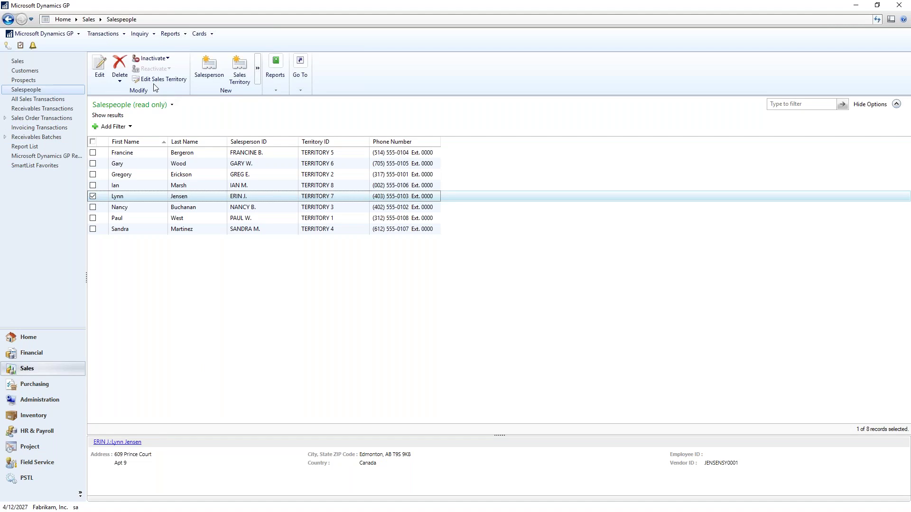
click(166, 60)
click(207, 95)
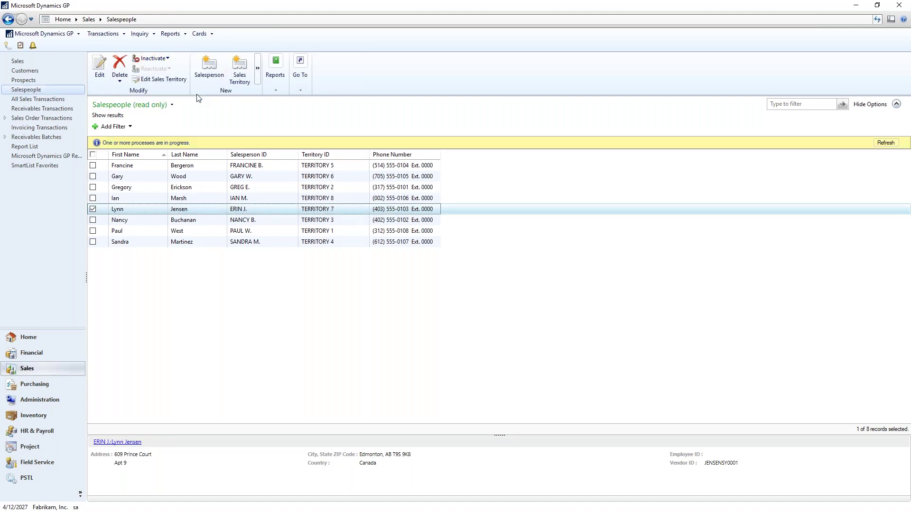
click(93, 209)
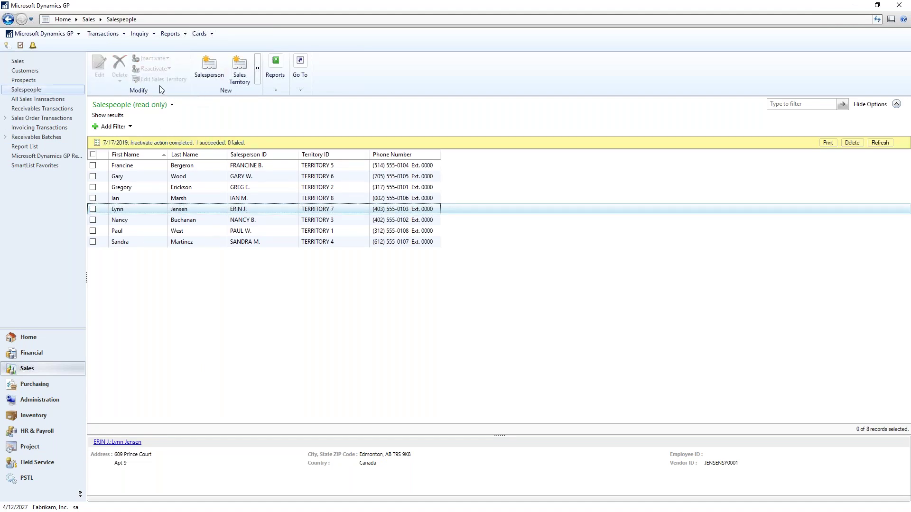
click(93, 209)
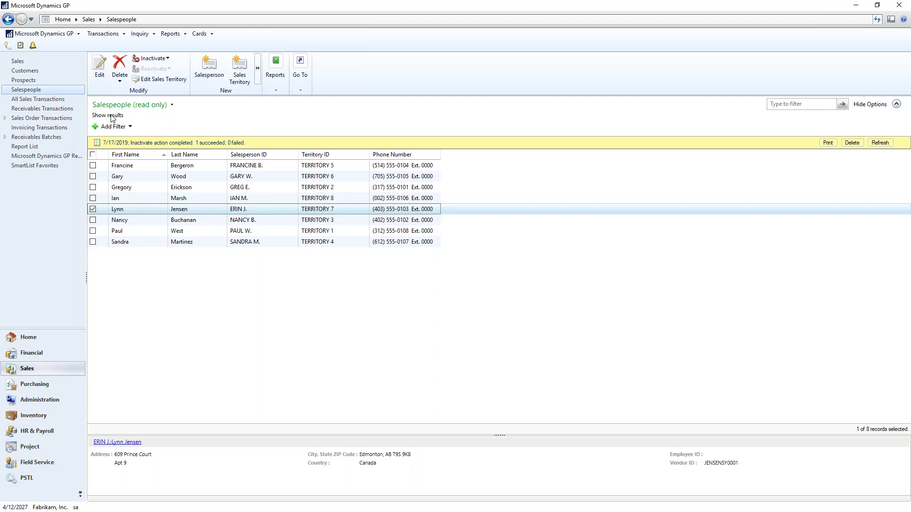
click(25, 82)
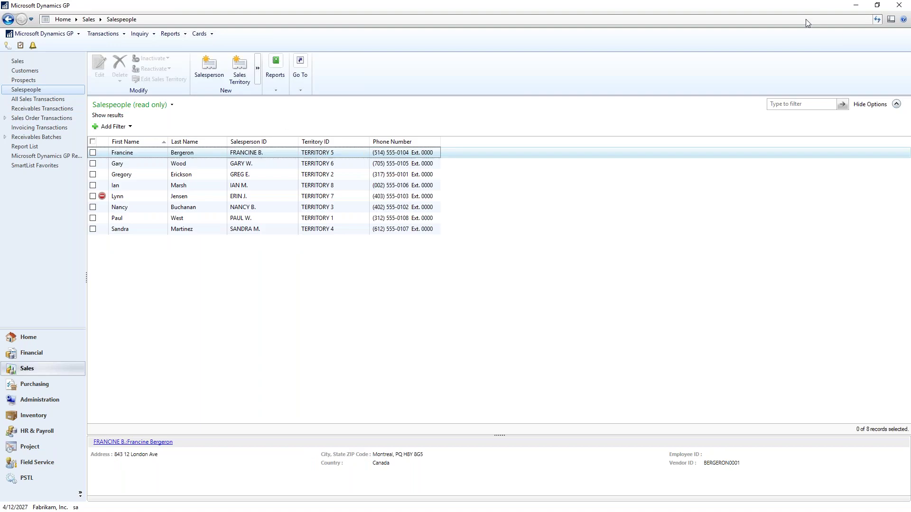
- Reactivate the TERRITORY 7 salesperson and return to the Customers list
click(93, 196)
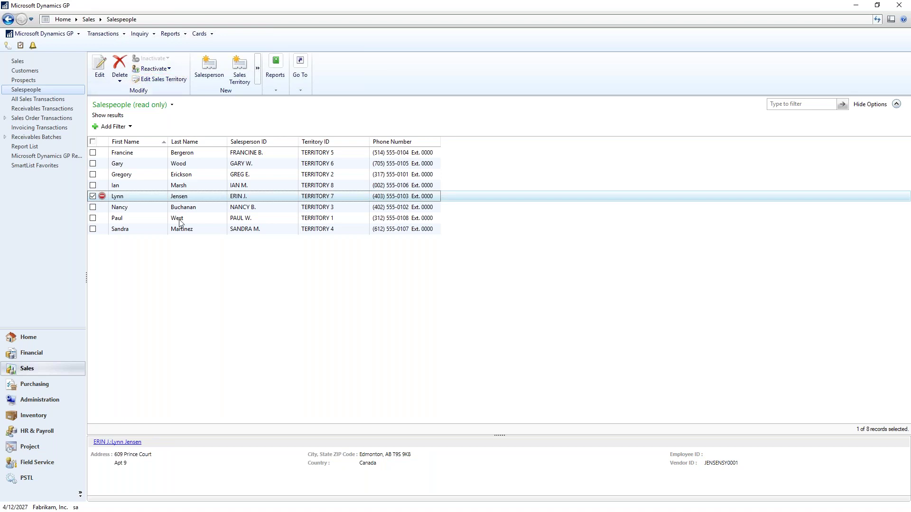
click(157, 69)
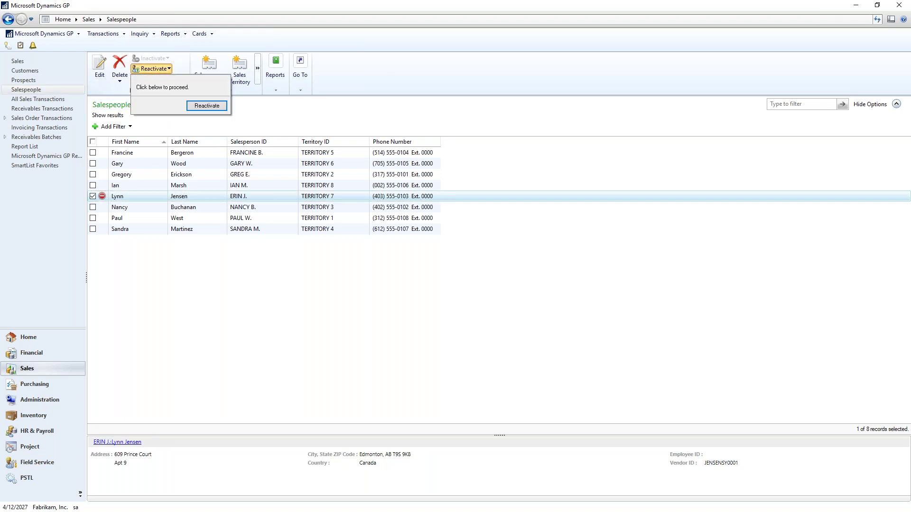
click(205, 108)
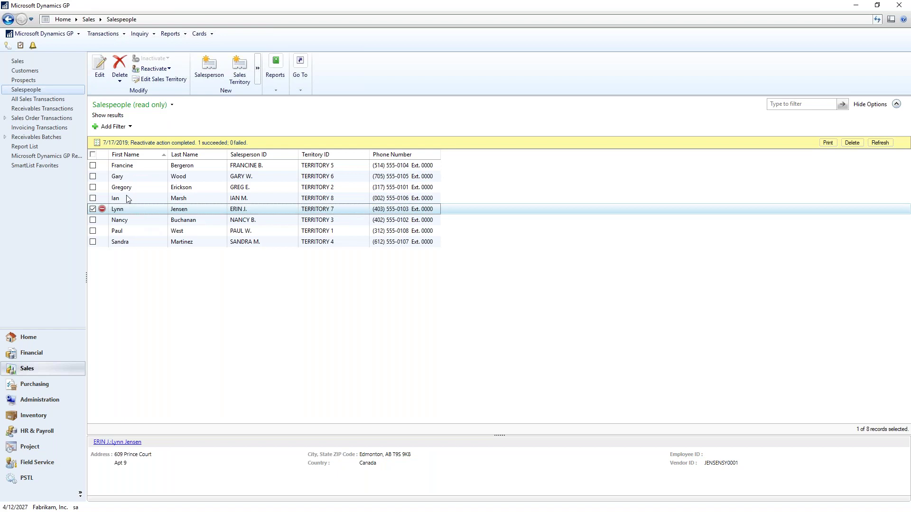
click(25, 71)
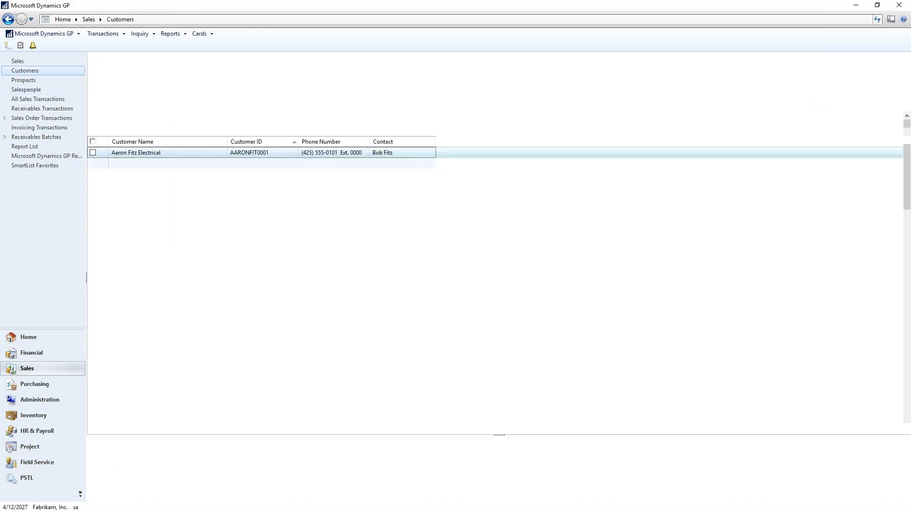
- Open Sales Batch Entry from Transactions > Sales, then close it
click(103, 35)
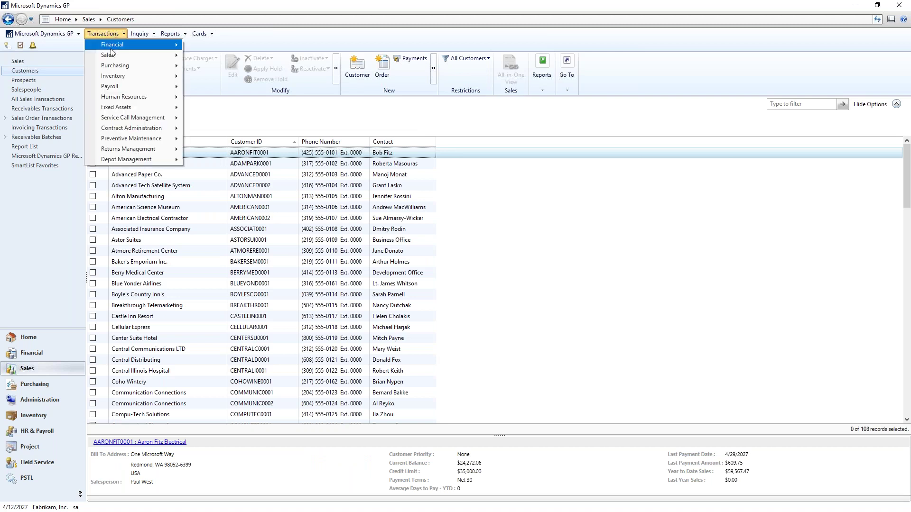
mouse_move(112, 55)
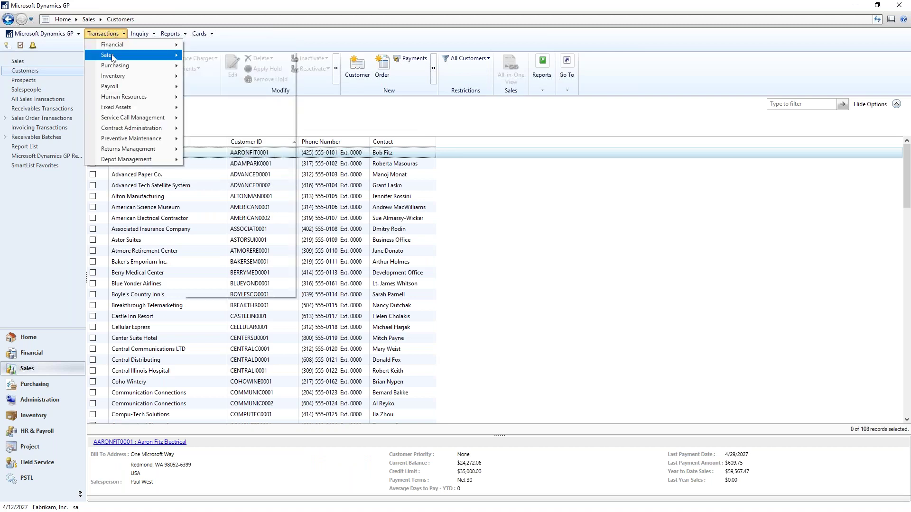
click(228, 66)
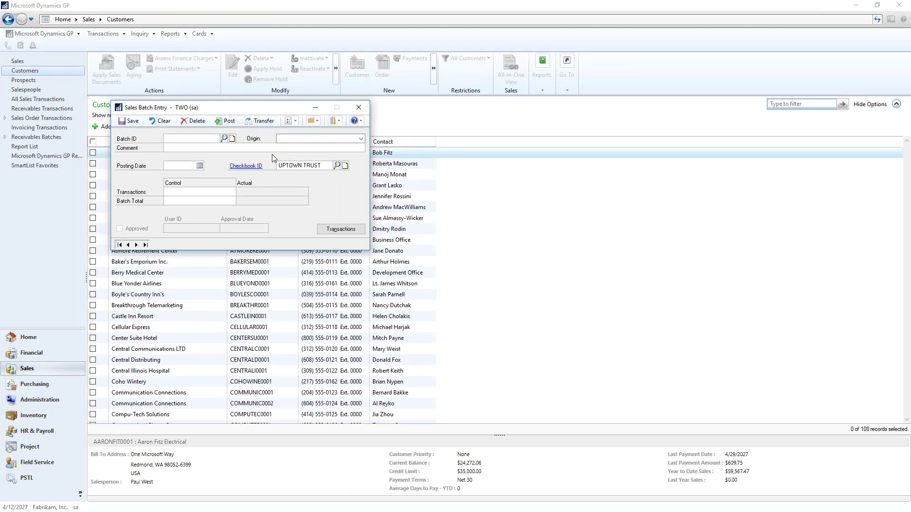
click(358, 108)
- Open the empty Receivables Transaction Entry window, then close it
click(103, 33)
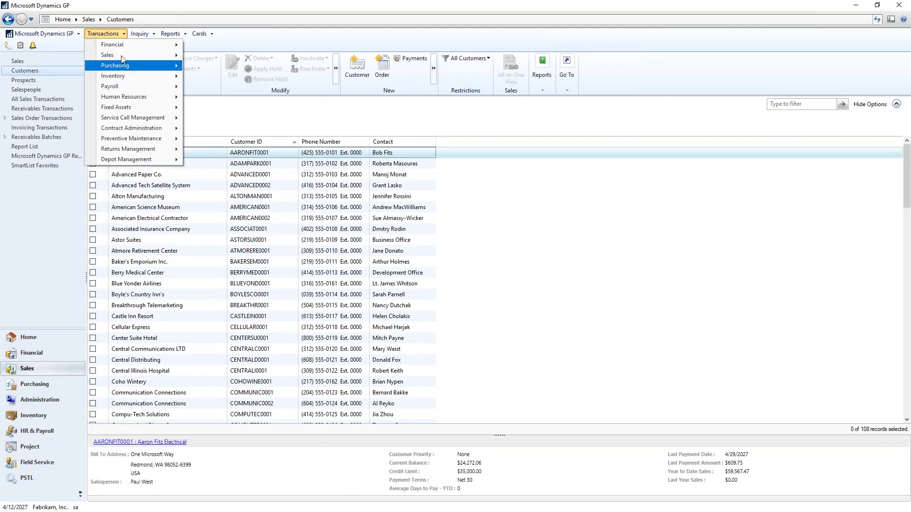
mouse_move(123, 55)
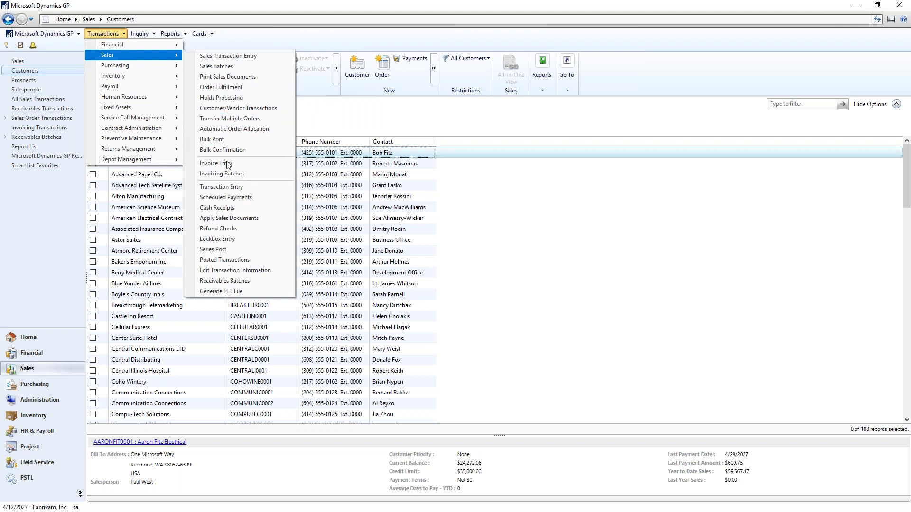
click(223, 187)
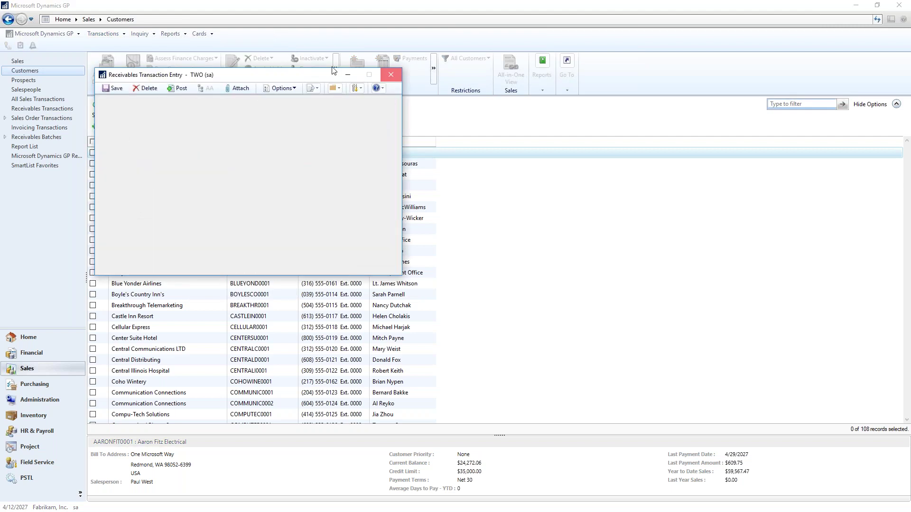
click(274, 65)
- Open Receivables Batch Entry from Transactions > Sales
click(103, 34)
mouse_move(113, 54)
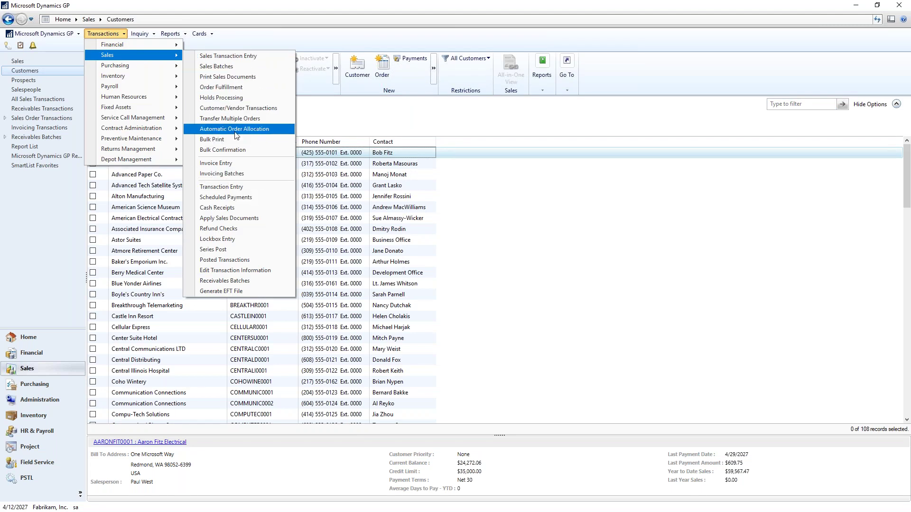
click(232, 281)
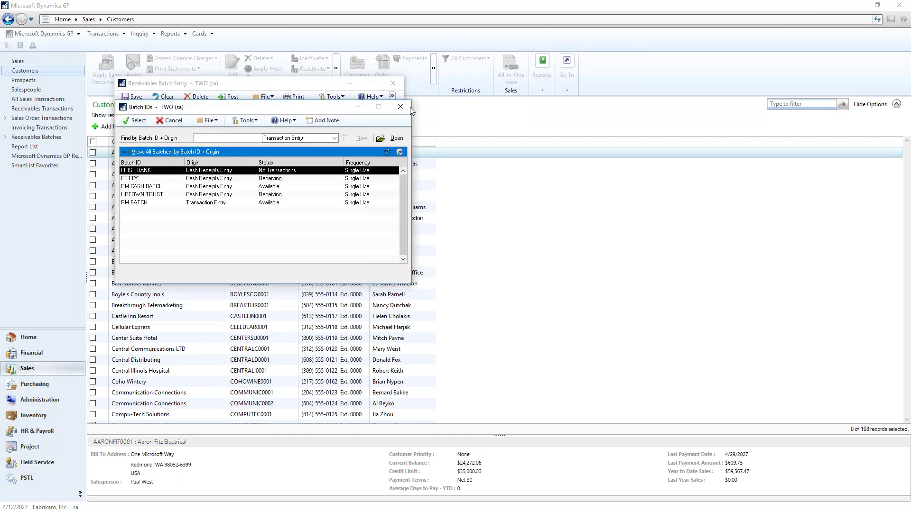
- Enter batch ID TEST with origin Transaction Entry and Monthly frequency
click(408, 108)
text(TEST)
key(Tab)
click(305, 115)
click(312, 121)
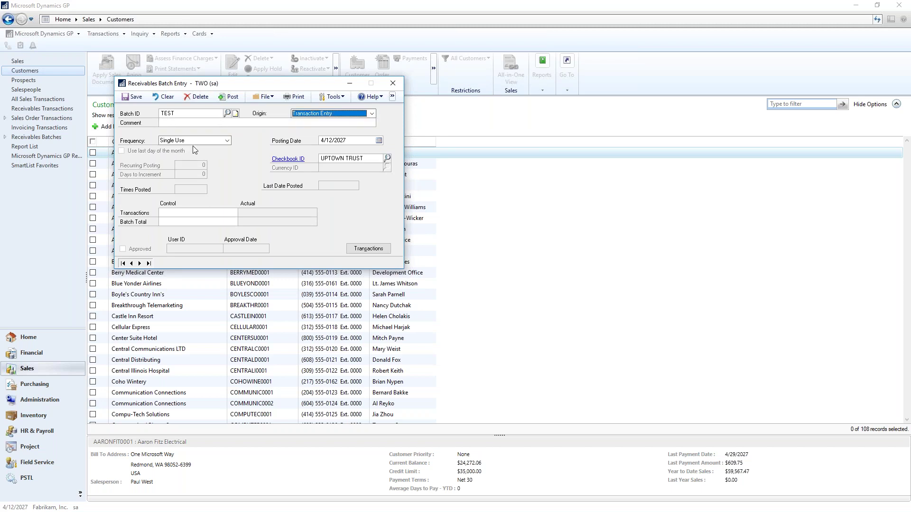
click(208, 141)
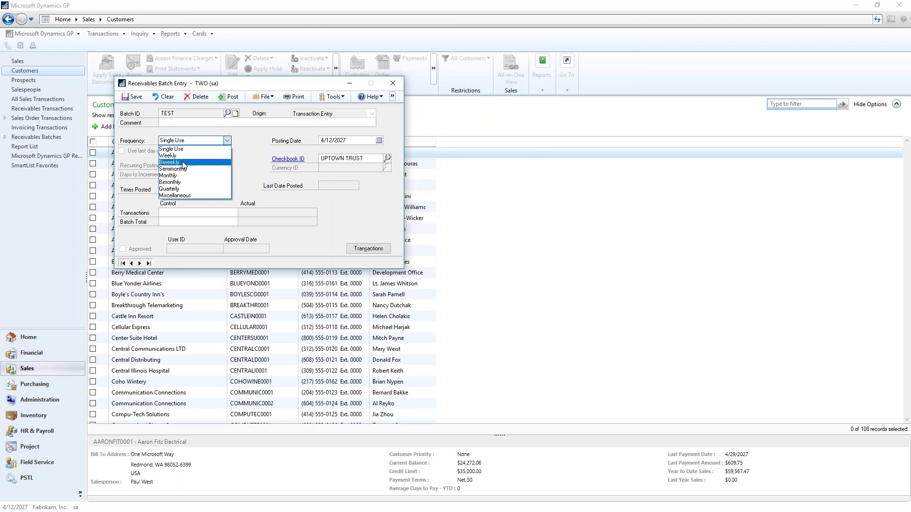
click(183, 162)
click(203, 141)
click(185, 176)
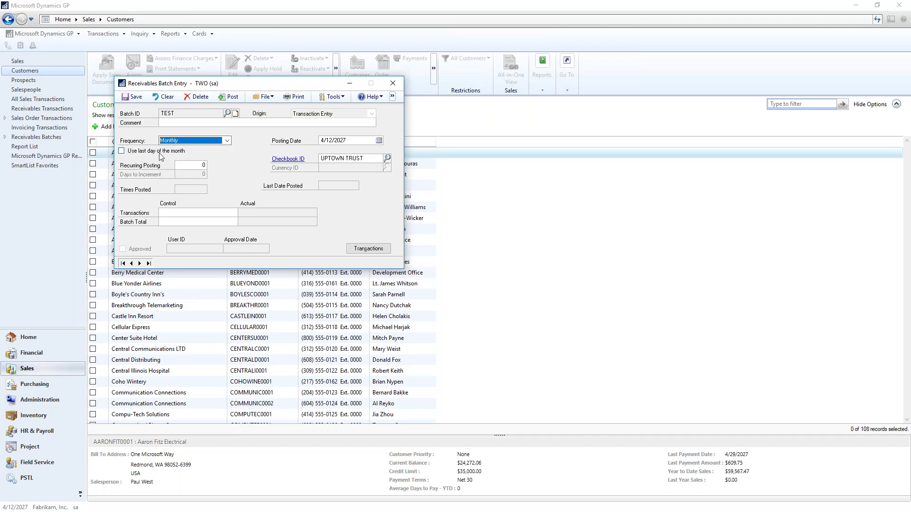
- Post on the month's last day (4/30/2027), save the TEST batch, and close the window
click(122, 152)
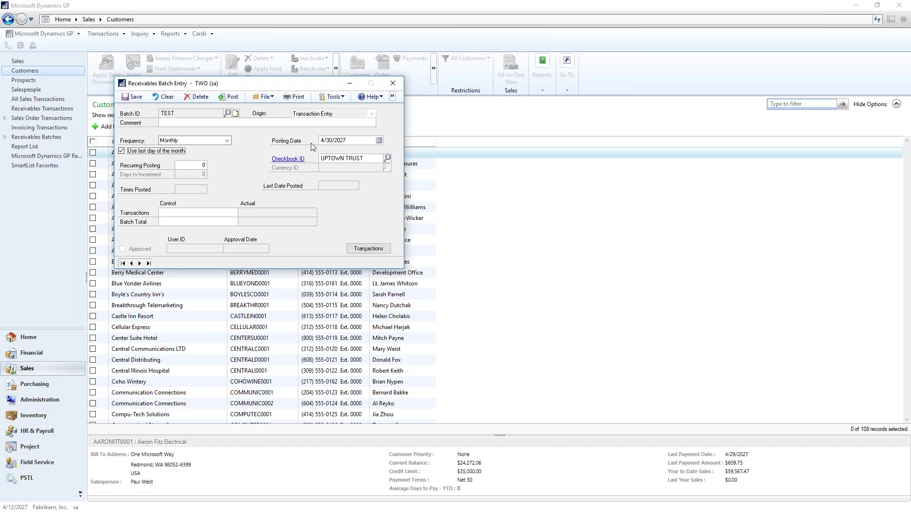
click(354, 140)
click(354, 141)
click(137, 97)
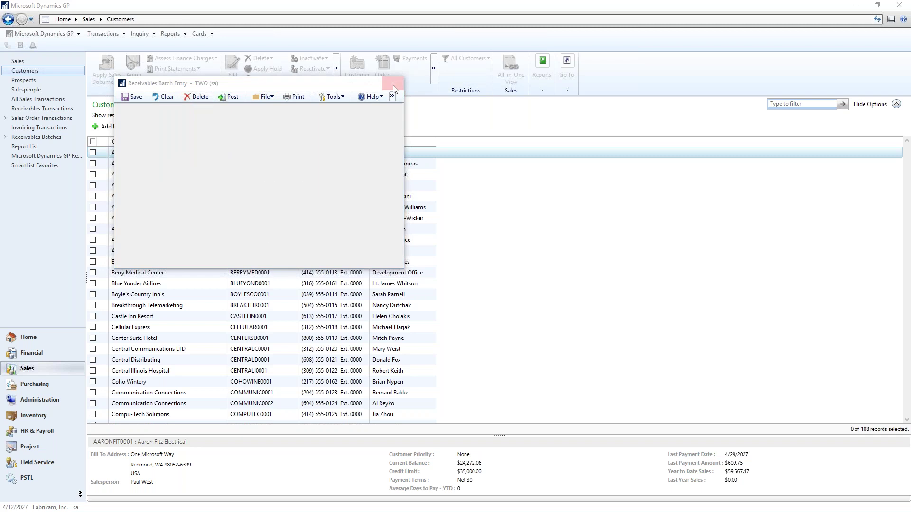
click(393, 85)
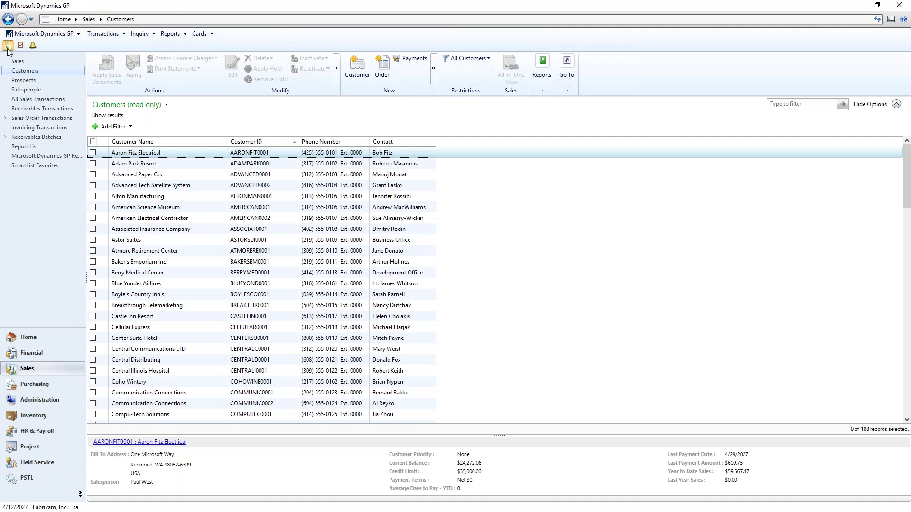
- Load the Deposits on Unposted Sales Transactions SmartList, which shows 0 results, and restore it to a small window
click(9, 46)
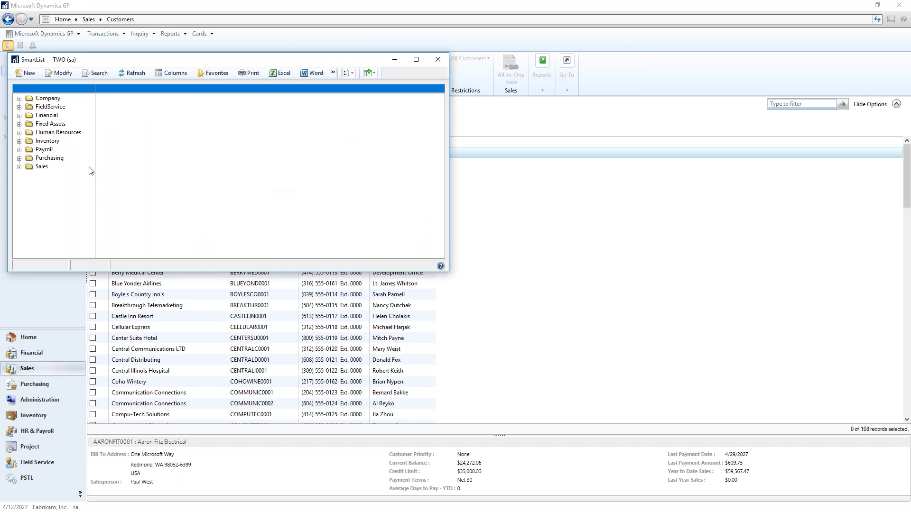
click(19, 167)
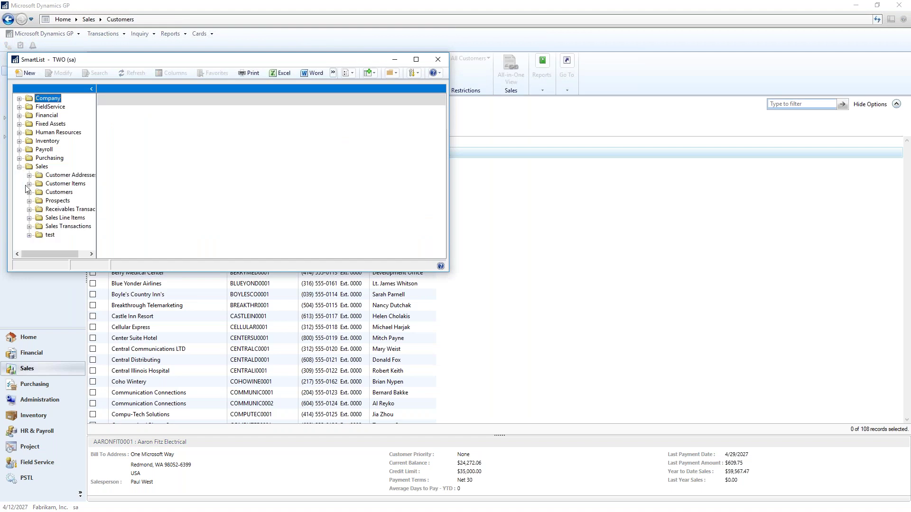
click(30, 226)
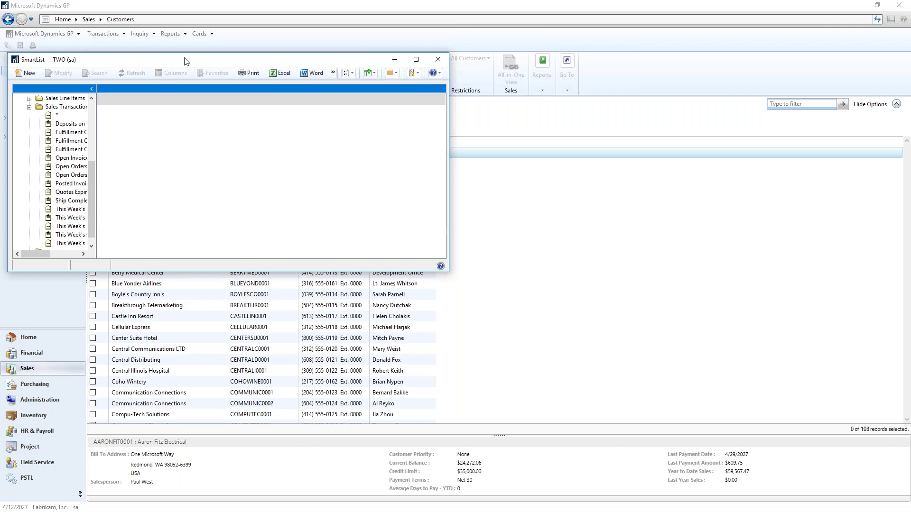
drag(184, 62, 256, 66)
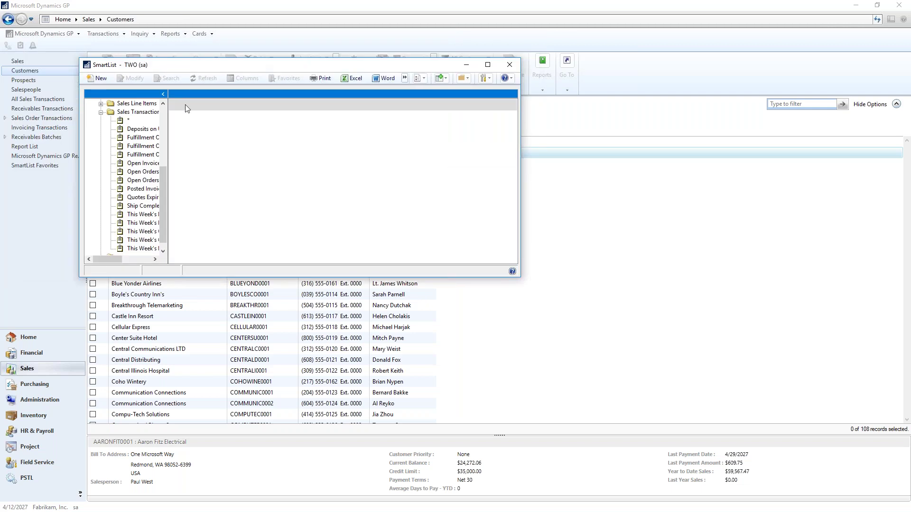
double_click(203, 67)
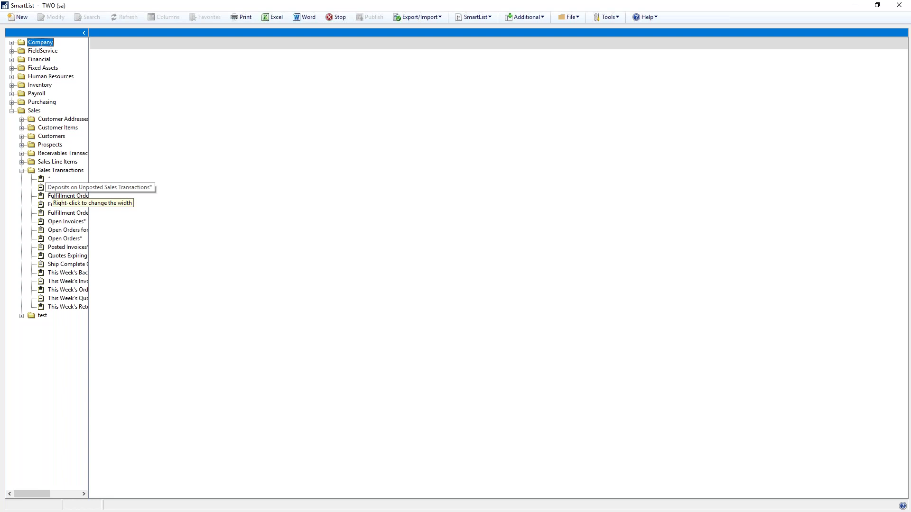
click(86, 188)
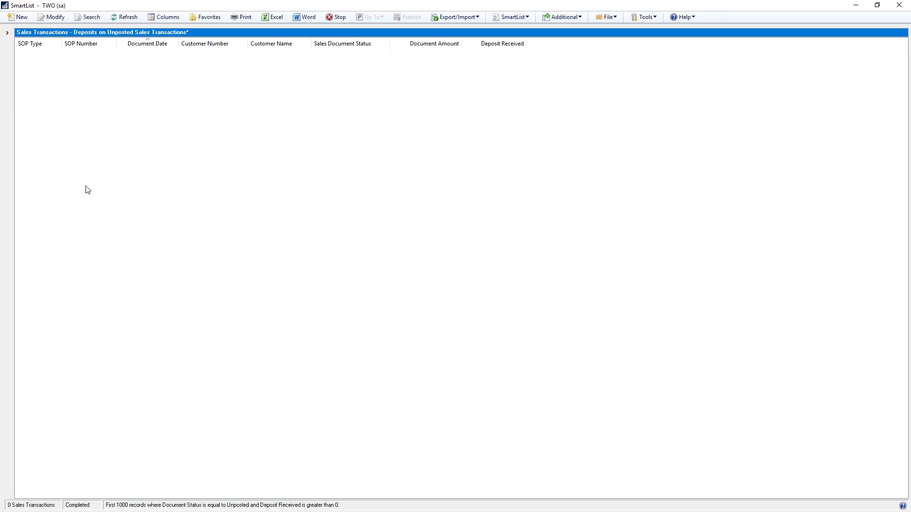
double_click(414, 7)
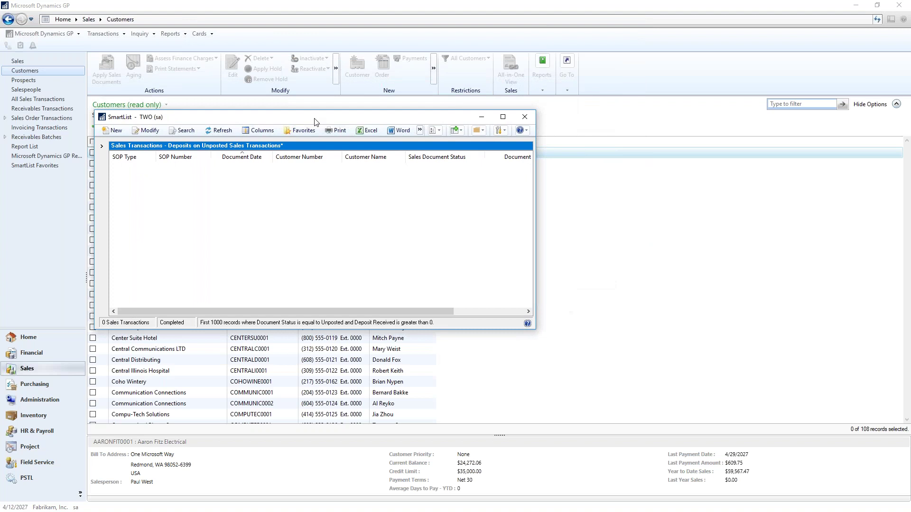
- Open Sales Transaction Entry on the existing Baker's Emporium sales order
click(112, 40)
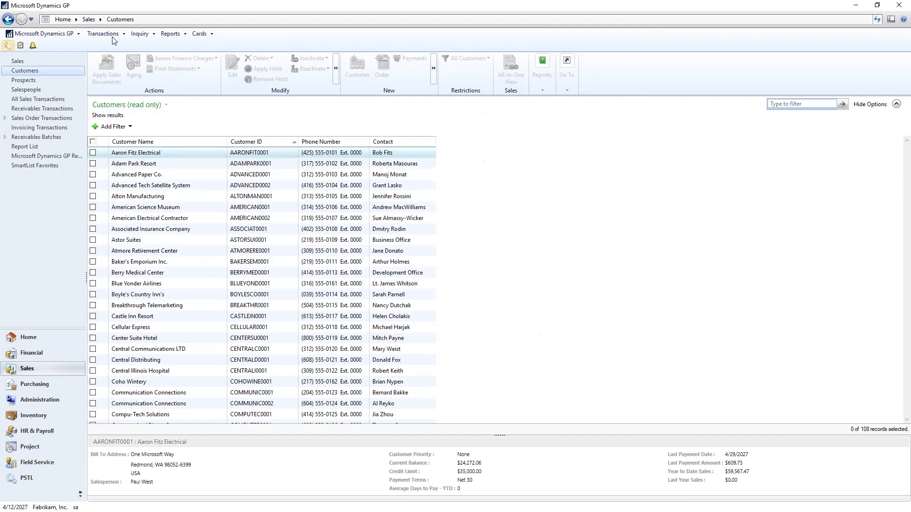
click(113, 35)
mouse_move(115, 51)
click(236, 55)
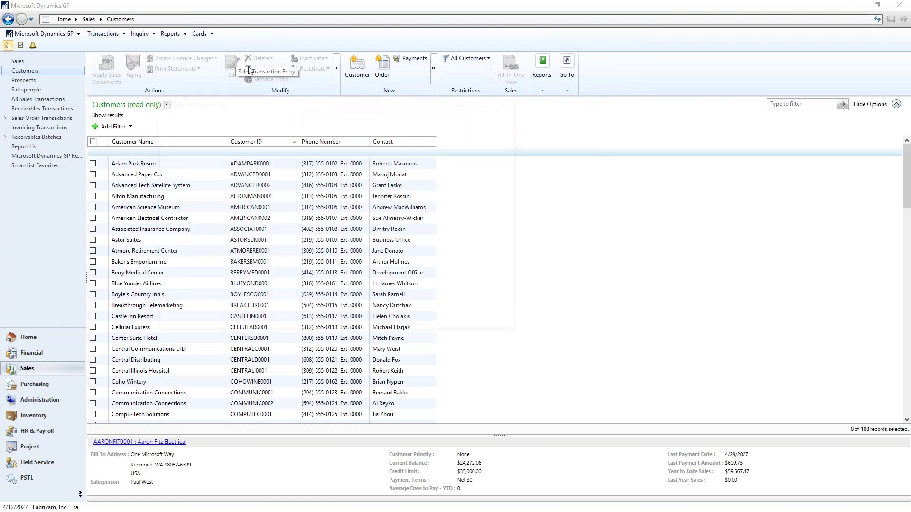
click(239, 133)
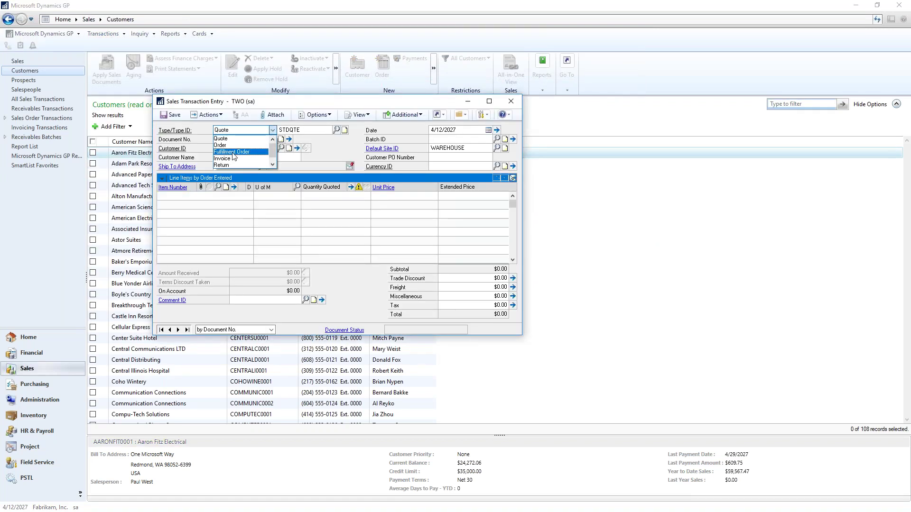
click(230, 146)
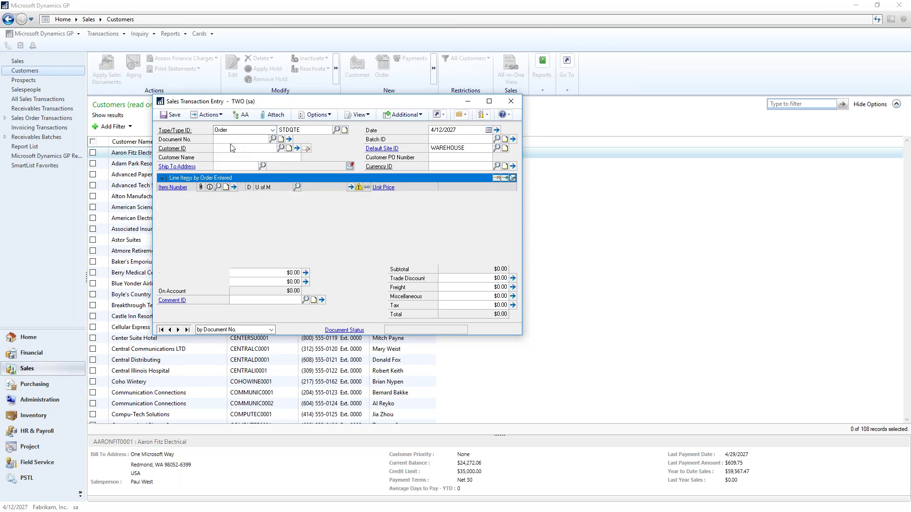
click(274, 139)
double_click(207, 207)
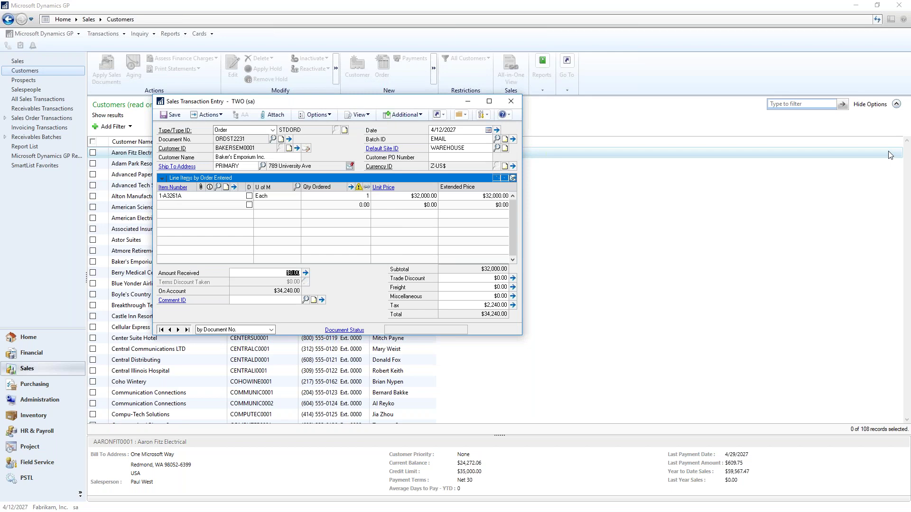
- Record a $30,000 cash deposit, save the order, and skip the Sales Deposits Journal
text(3,000)
key(Tab)
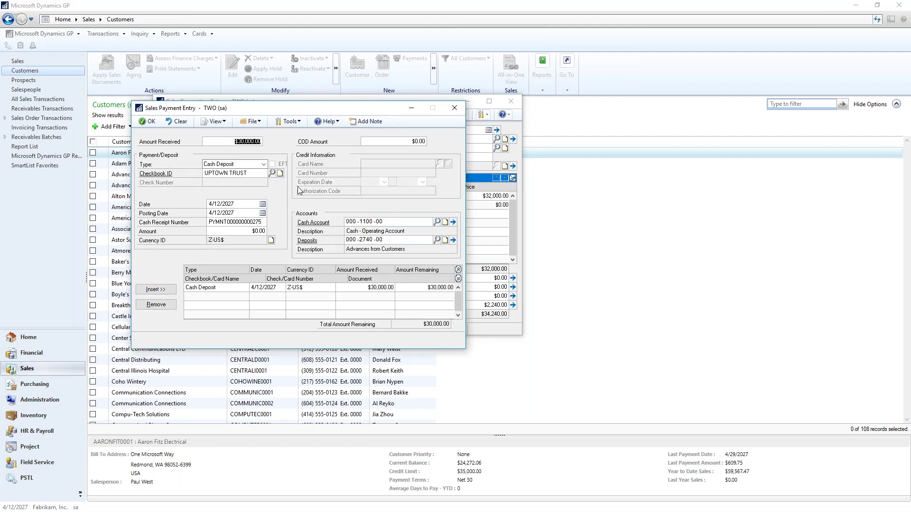
click(155, 122)
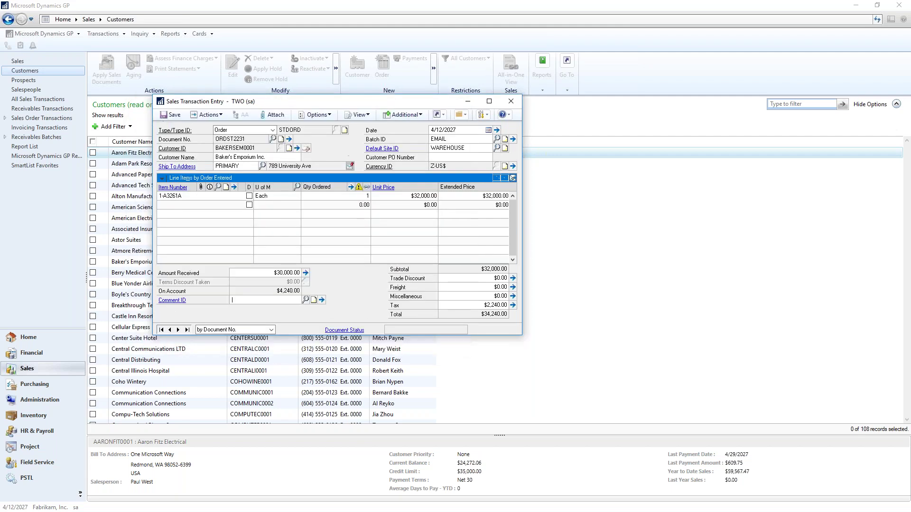
click(177, 116)
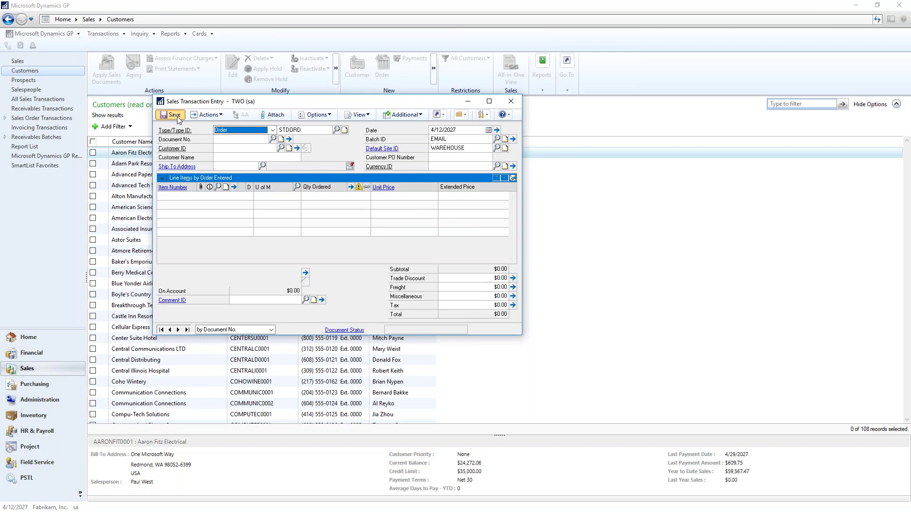
click(510, 102)
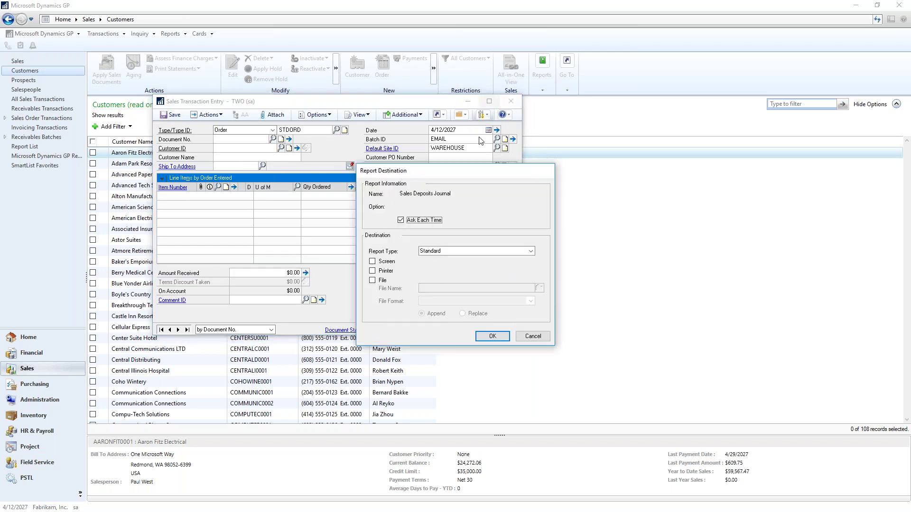
click(532, 336)
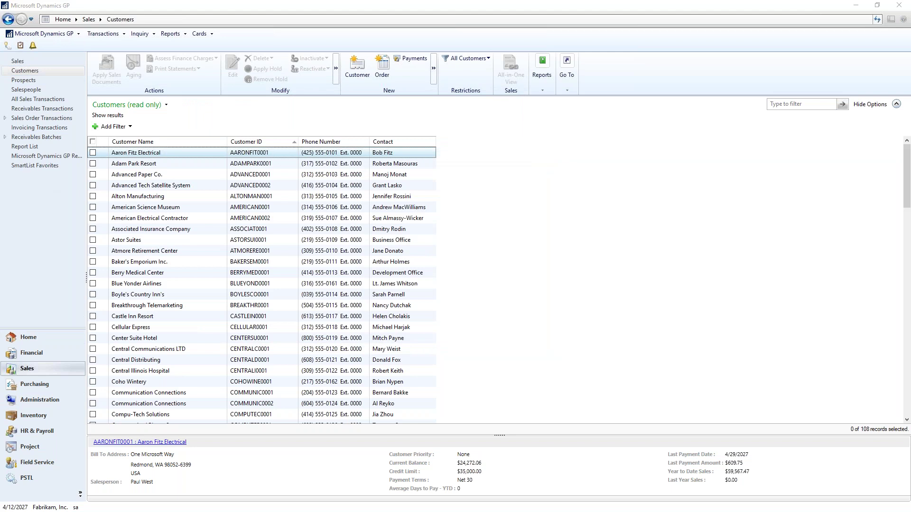
- Refresh the maximized deposits SmartList to show the order's $30,000 deposit, then close SmartList
key(alt+Tab)
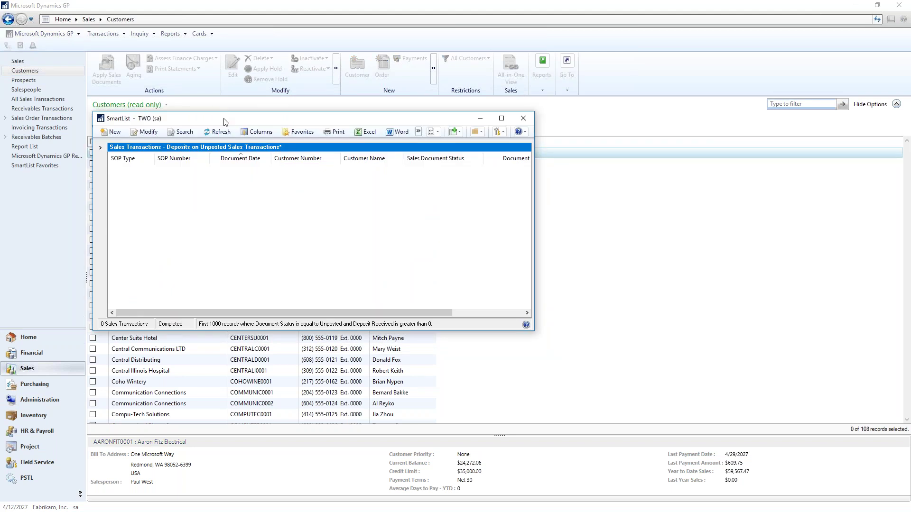
double_click(223, 122)
click(124, 16)
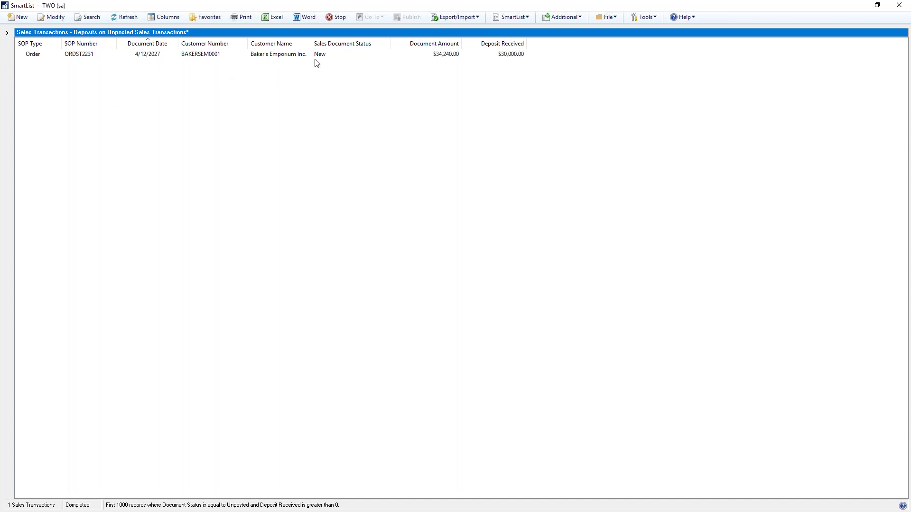
click(8, 33)
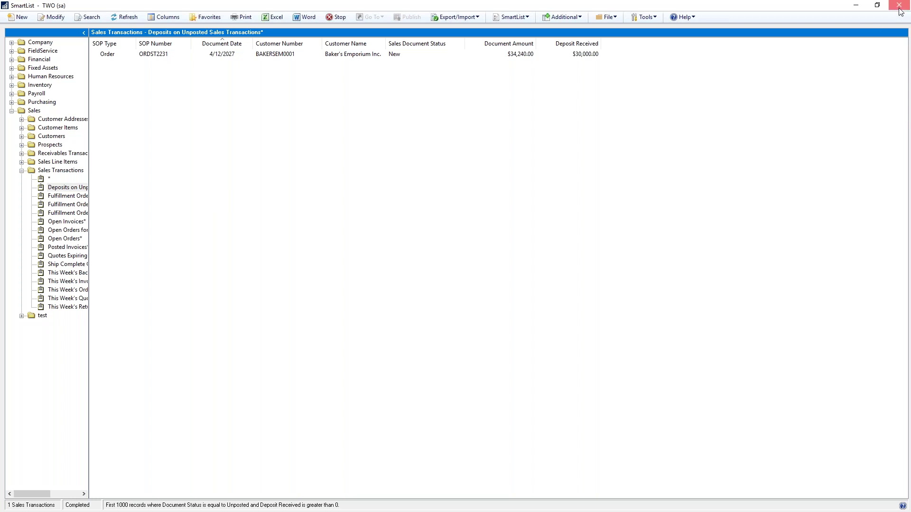
click(900, 9)
click(140, 34)
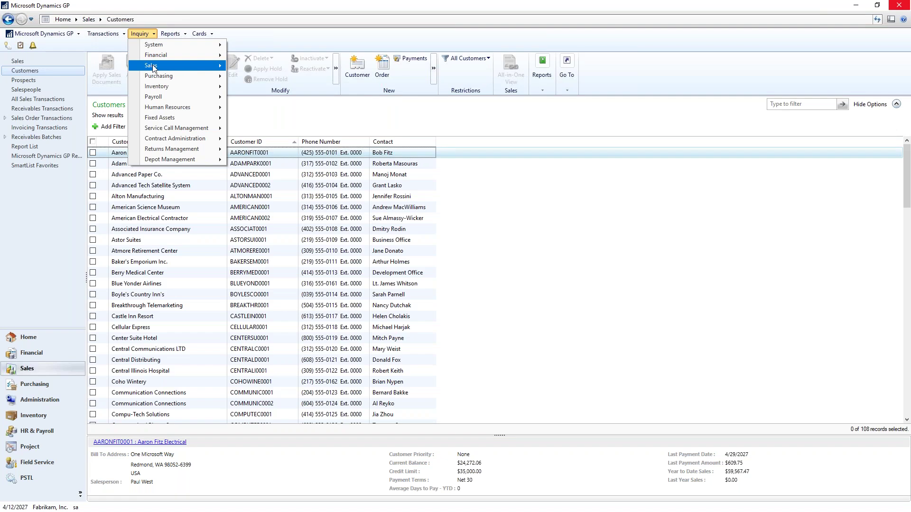
- Show Sales Items inquiry lines for item 128 SDRAM, sorted by Customer ID, with expanded details
mouse_move(153, 68)
click(281, 143)
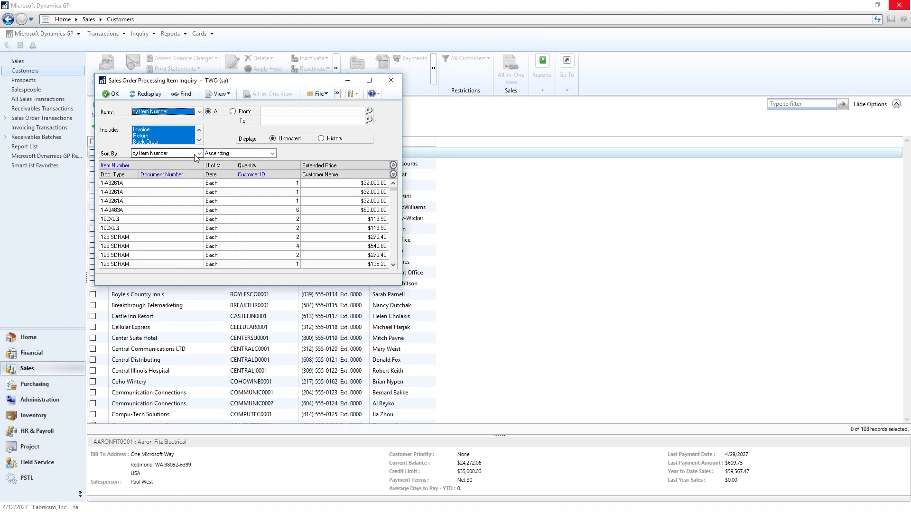
click(199, 153)
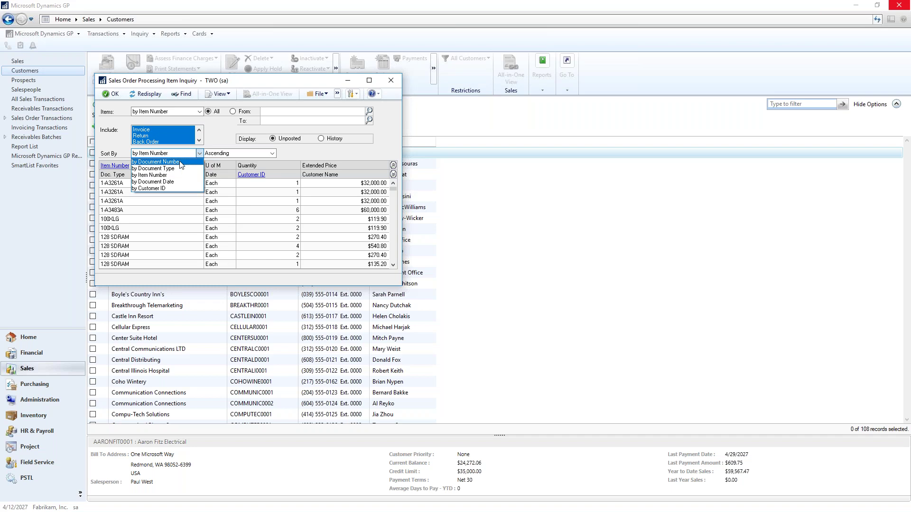
click(174, 189)
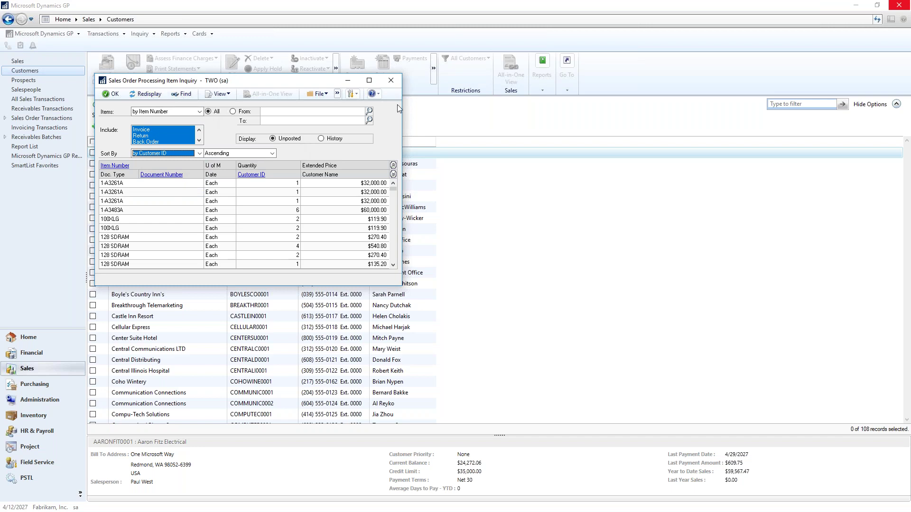
click(369, 111)
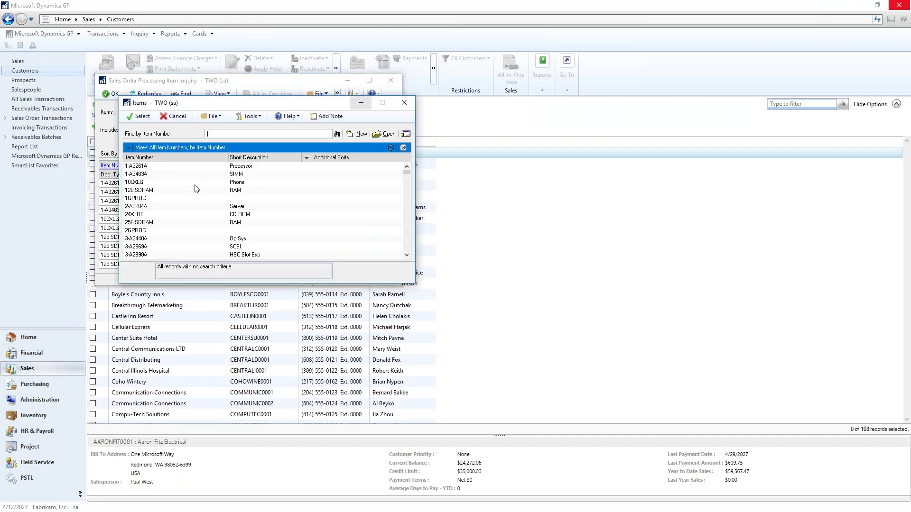
double_click(159, 192)
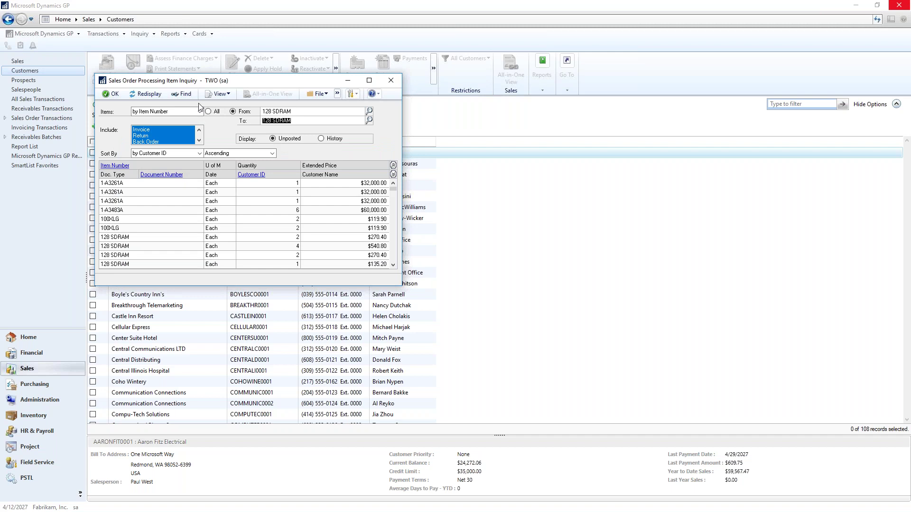
click(151, 93)
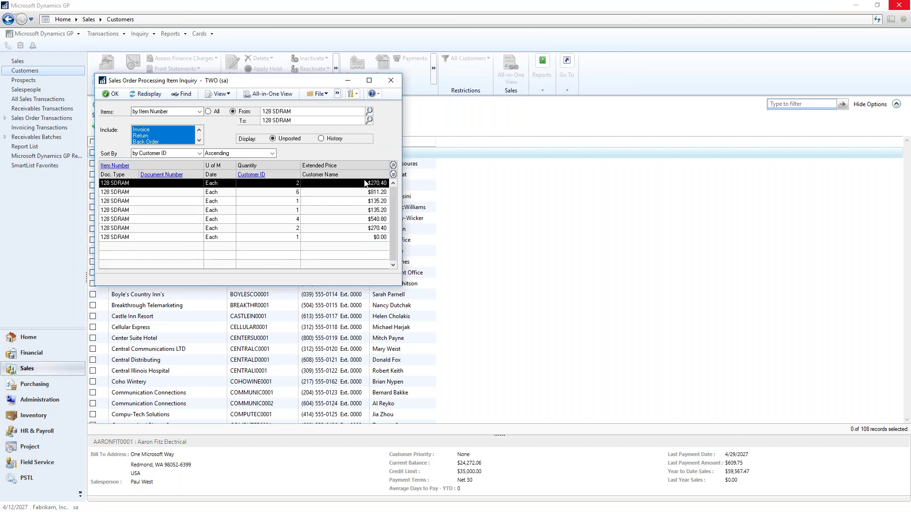
click(393, 172)
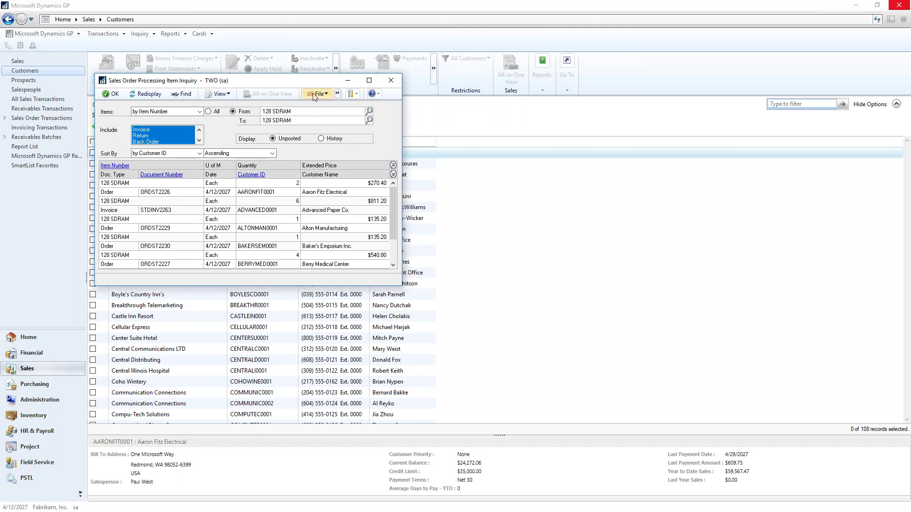
click(326, 95)
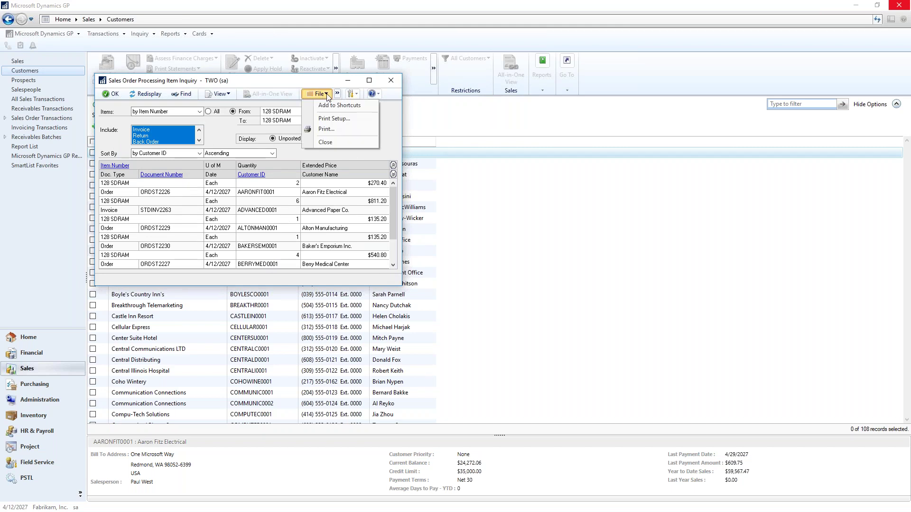
- Print the 128 SDRAM item inquiry to screen, review the seven-item report, and close it
click(327, 129)
click(382, 260)
click(491, 326)
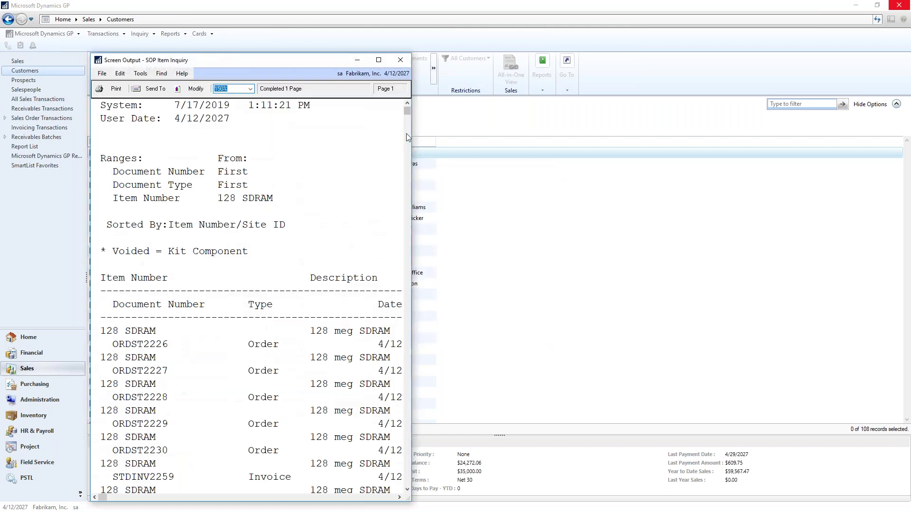
drag(413, 123, 827, 108)
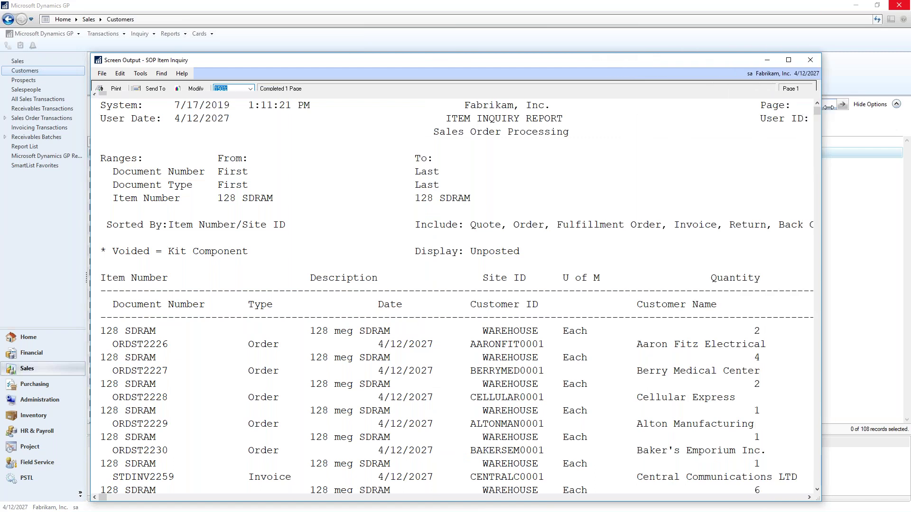
scroll(548, 318, down, 5)
scroll(548, 318, up, 5)
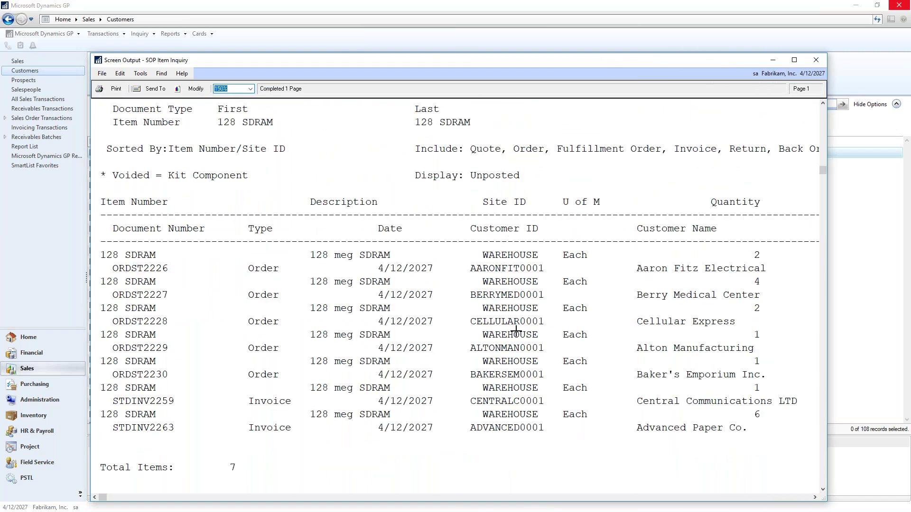
click(816, 60)
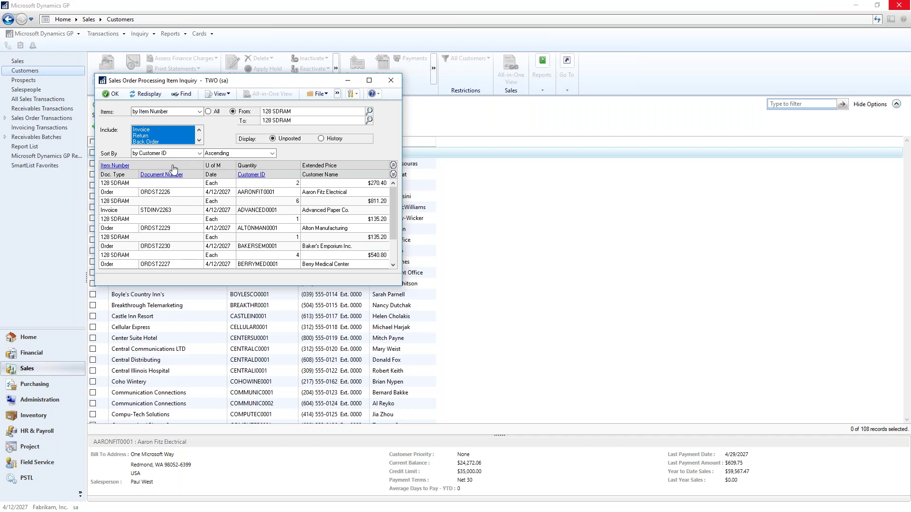
- Keep the Customer ID sort and close the Sales Item Inquiry window
click(200, 155)
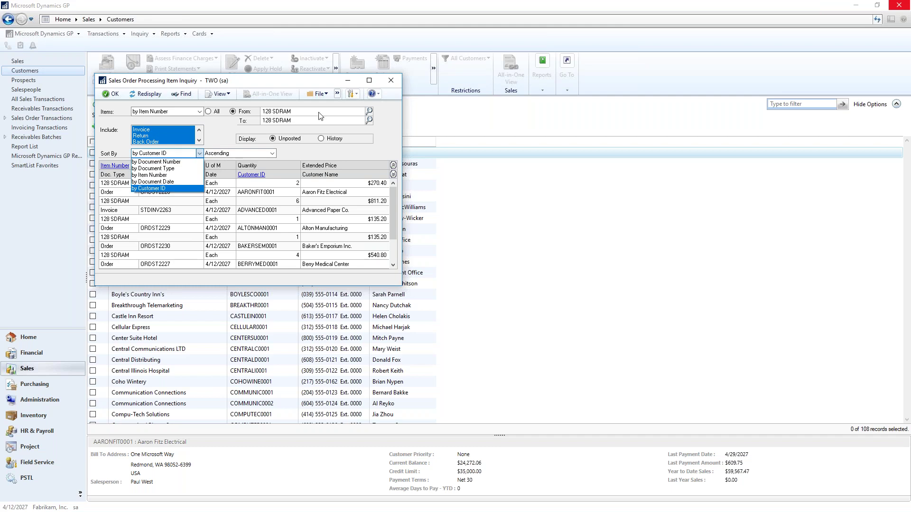
click(392, 83)
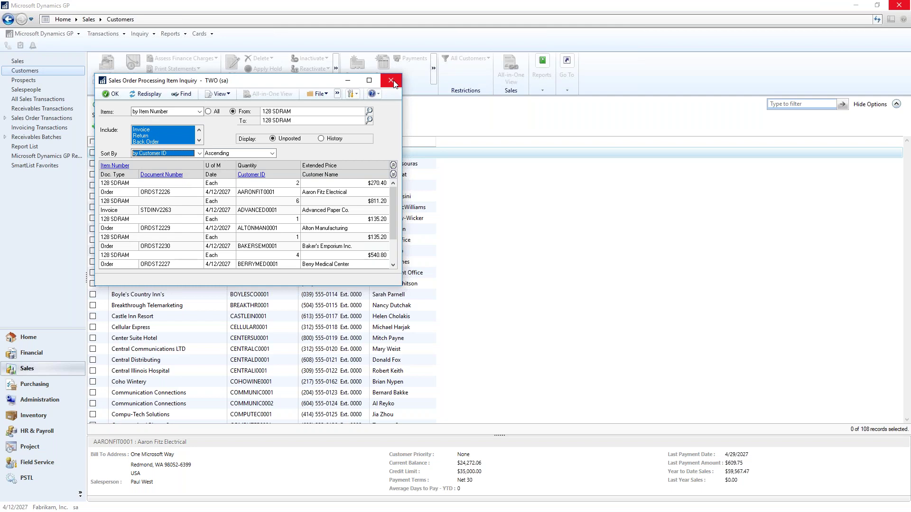
click(392, 82)
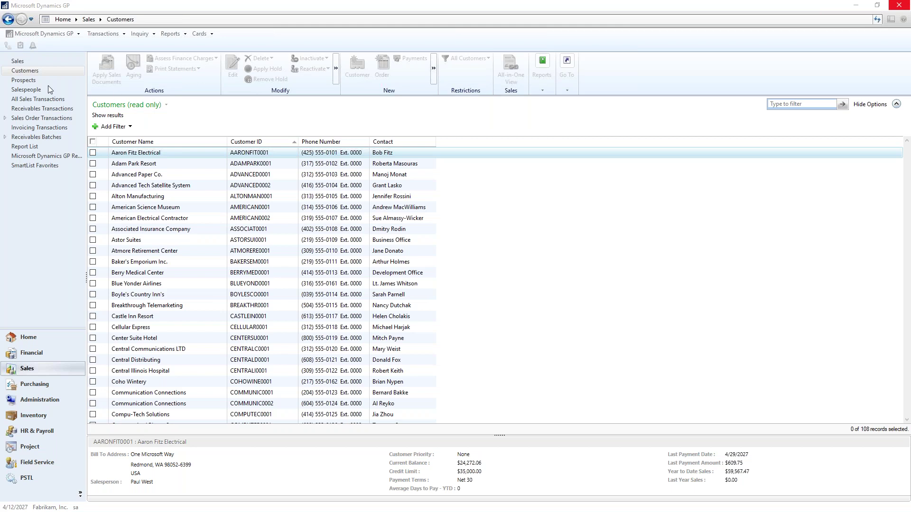
click(200, 33)
- Load the Adam Park Resort record in Customer Maintenance and e-mail its customer statement
mouse_move(228, 65)
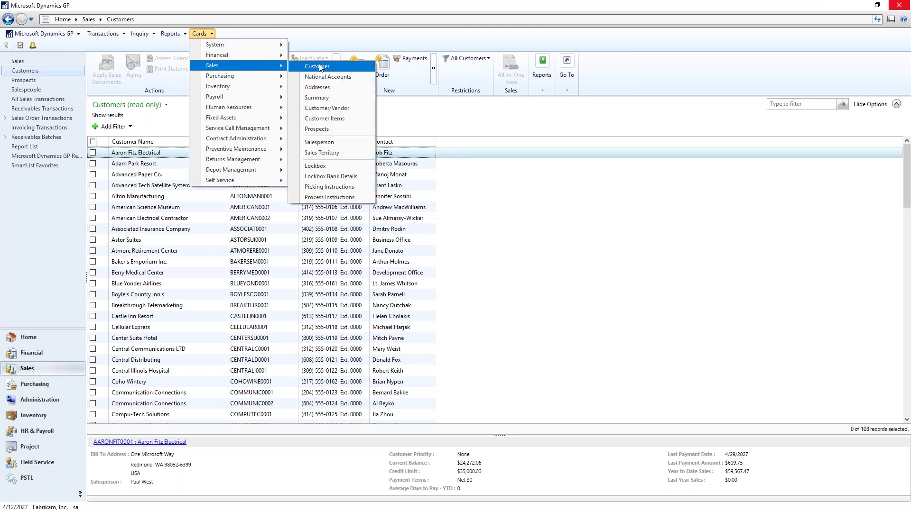
click(326, 68)
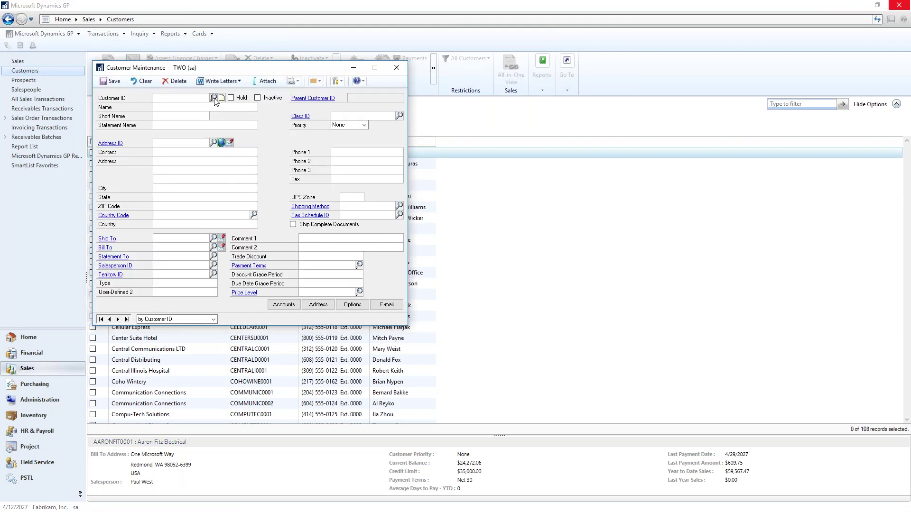
click(213, 98)
double_click(165, 176)
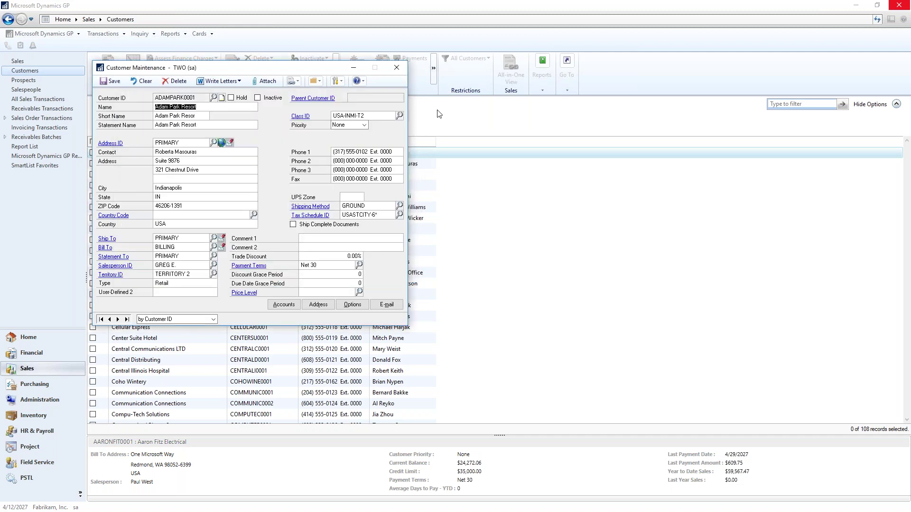
click(319, 81)
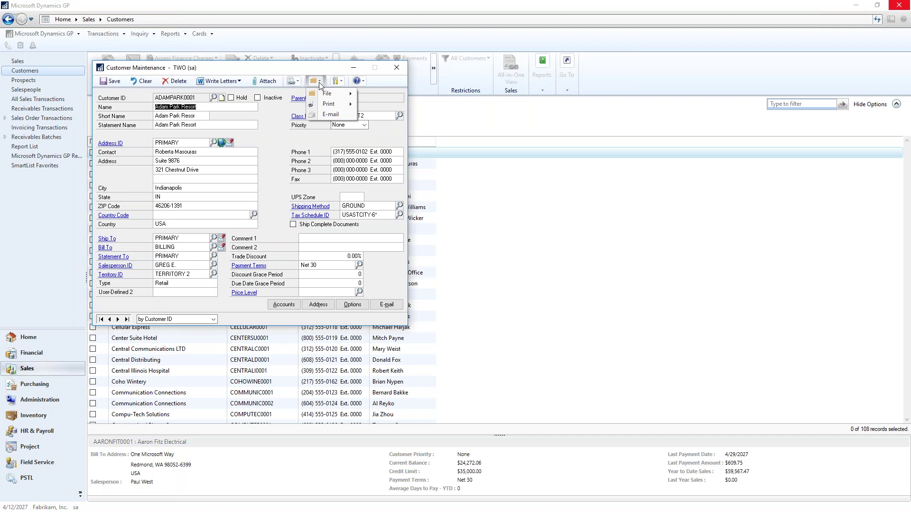
mouse_move(332, 104)
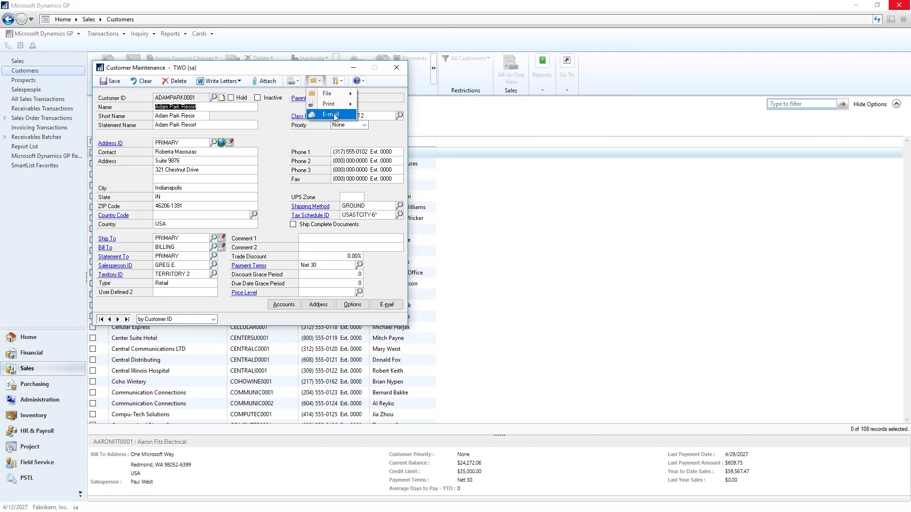
click(335, 115)
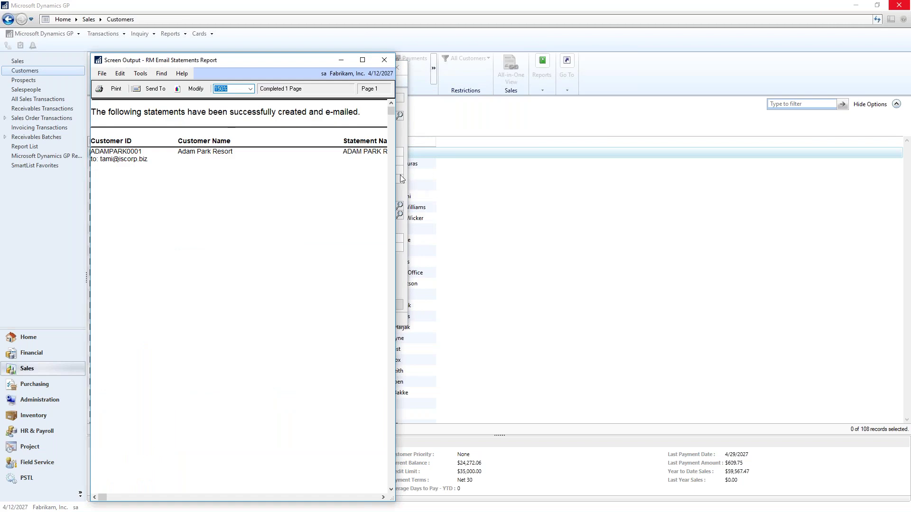
- Close the e-mail confirmation report and open the statement attachment in the Outlook message
drag(396, 172, 708, 172)
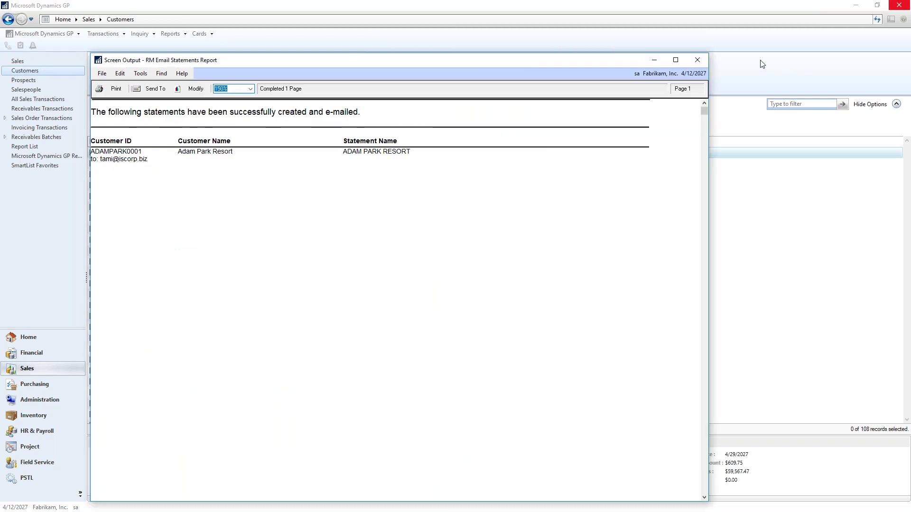
click(702, 61)
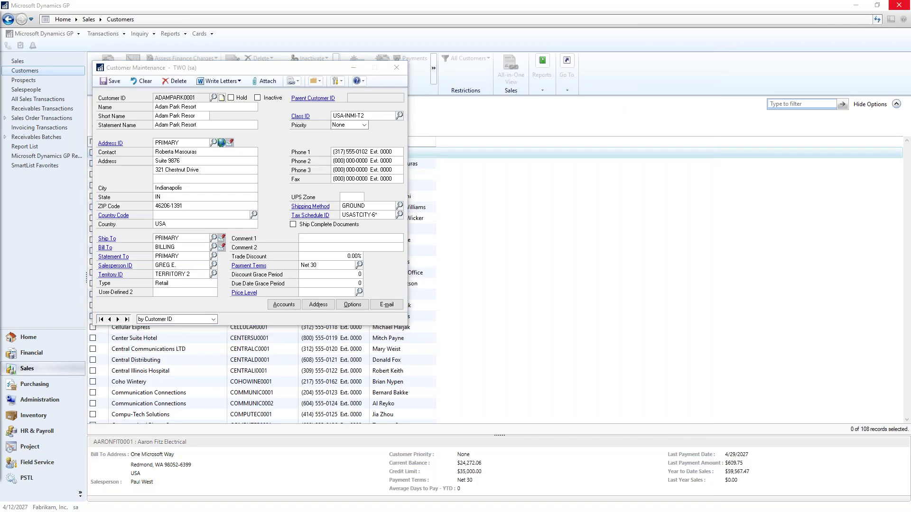
drag(109, 61, 442, 31)
double_click(252, 143)
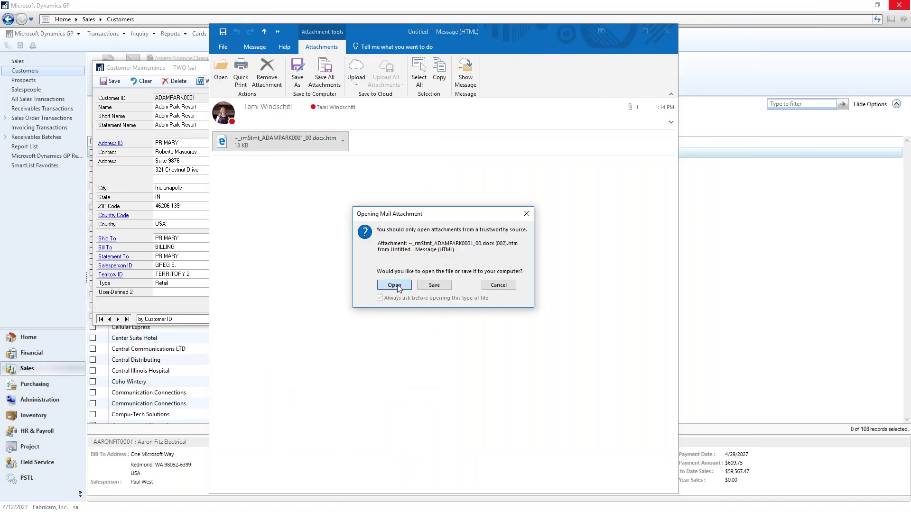
click(394, 285)
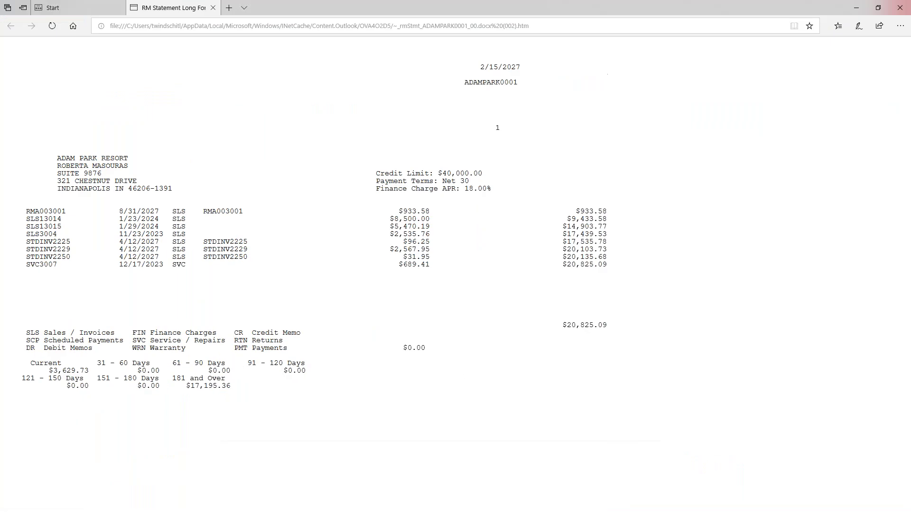
click(118, 8)
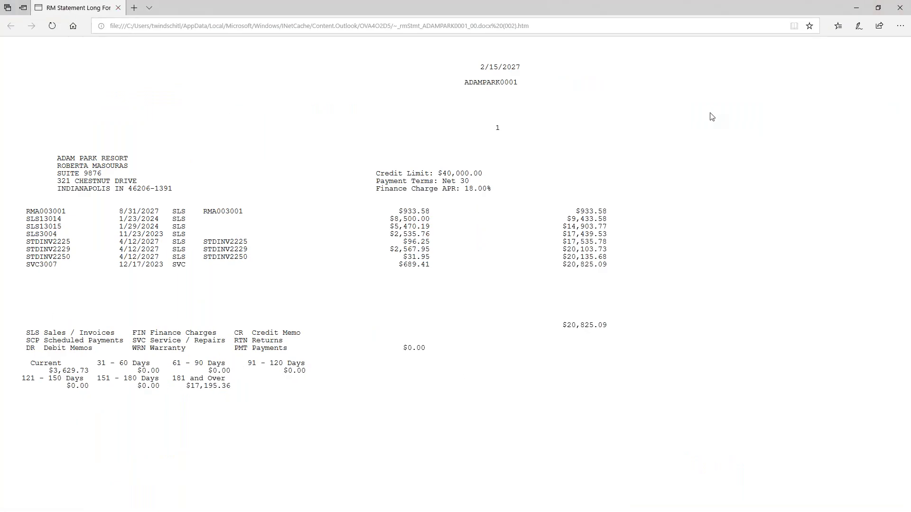
double_click(295, 9)
drag(452, 50, 392, 70)
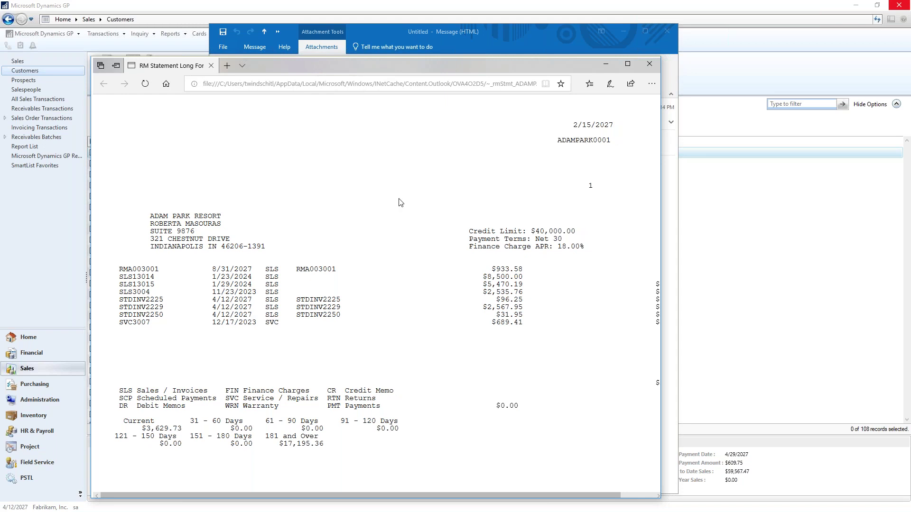
click(649, 65)
click(668, 31)
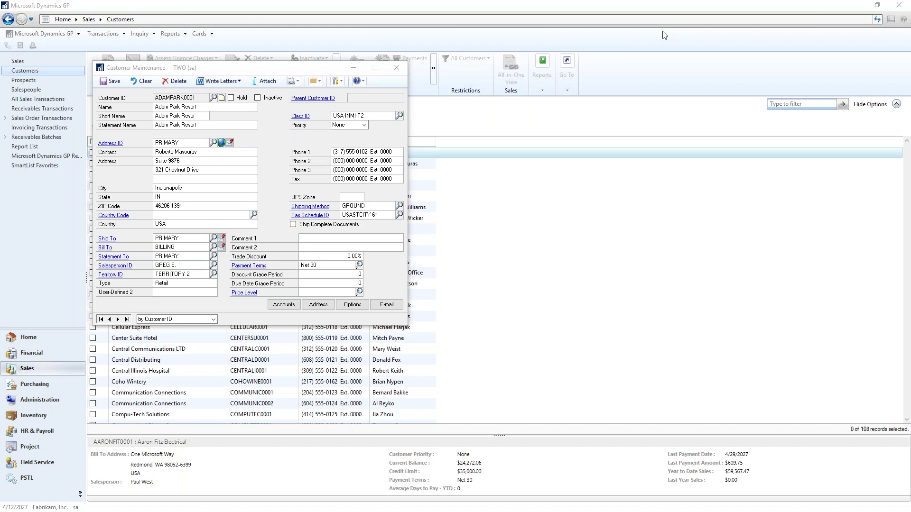
- Close the Adam Park Resort Customer Maintenance window
click(397, 70)
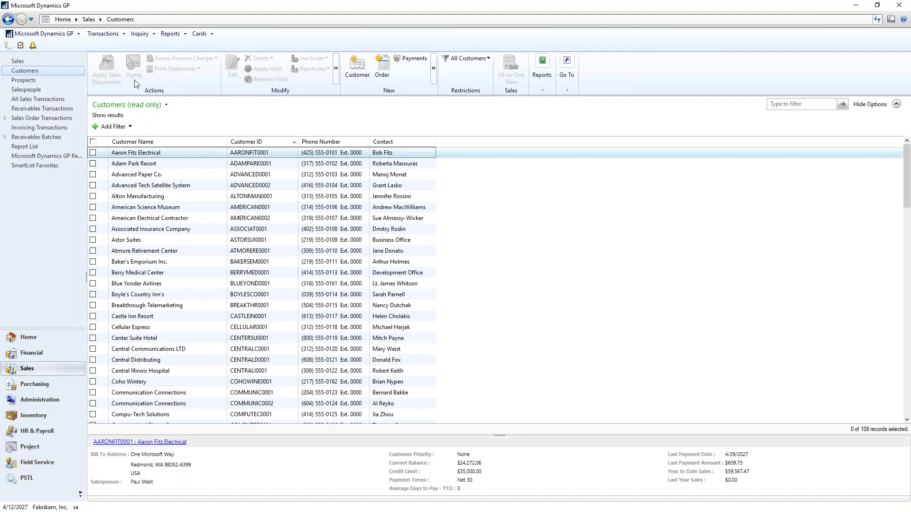
- Put vendor A Travel Company on hold, save the card, and go to the Purchasing page
click(200, 34)
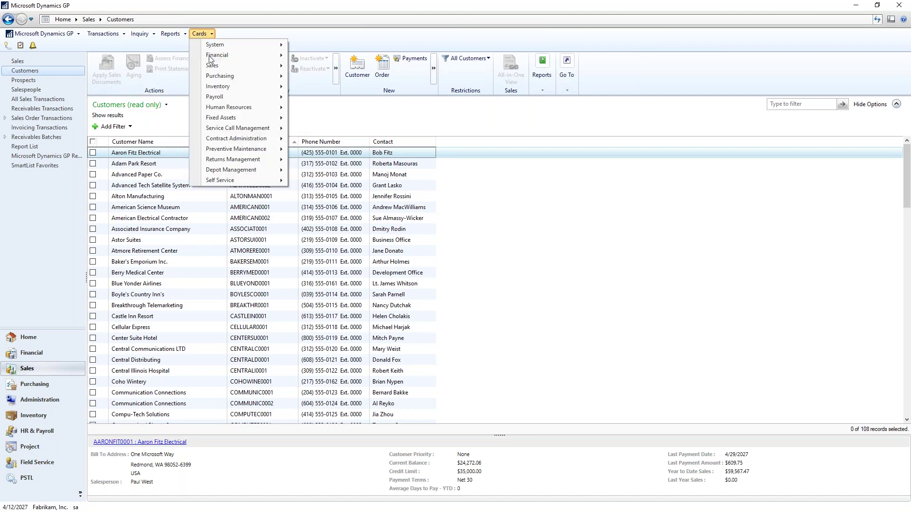
mouse_move(223, 76)
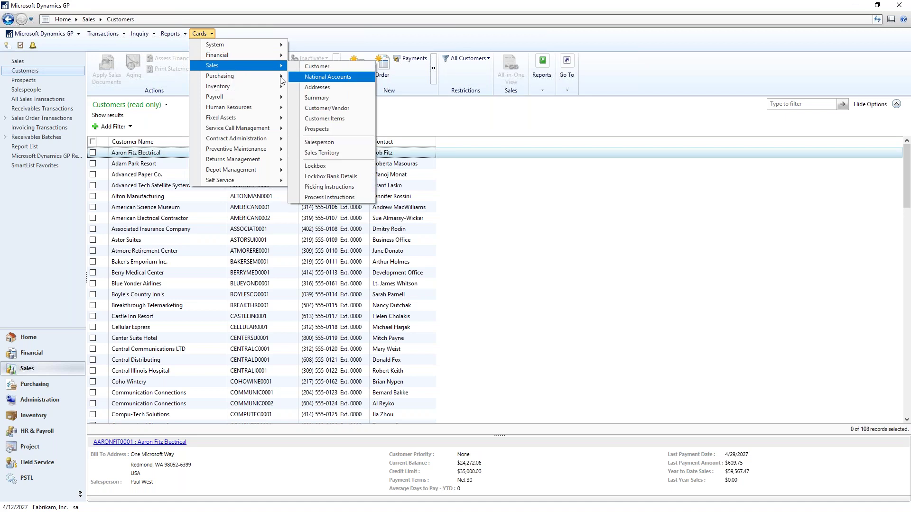
click(318, 77)
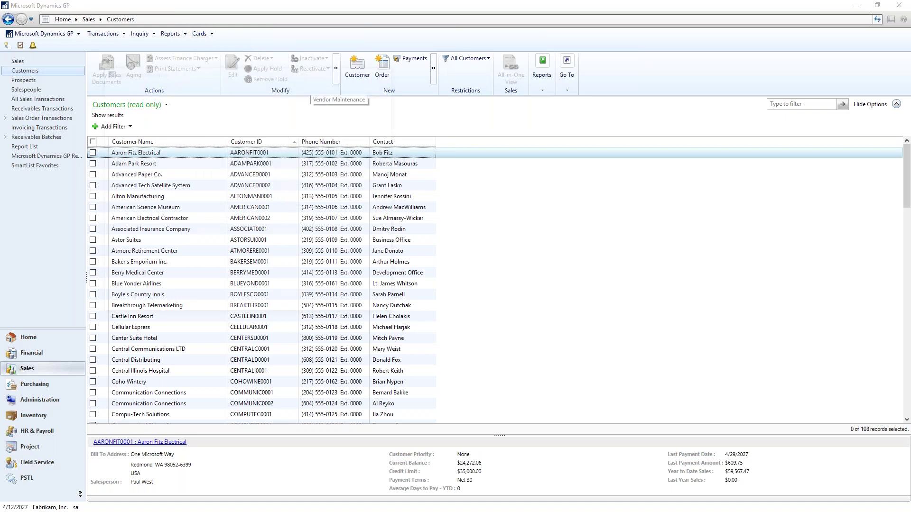
text(A)
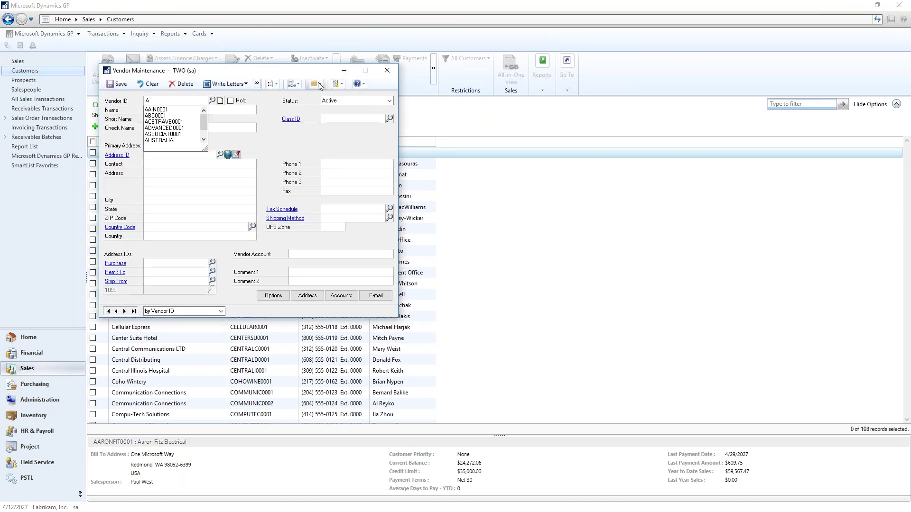
text(C)
key(Tab)
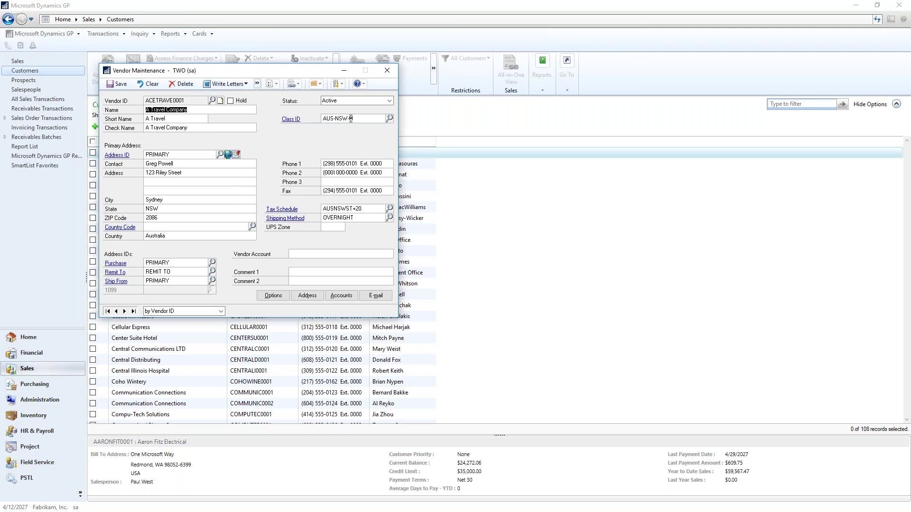
click(231, 102)
click(119, 86)
click(388, 70)
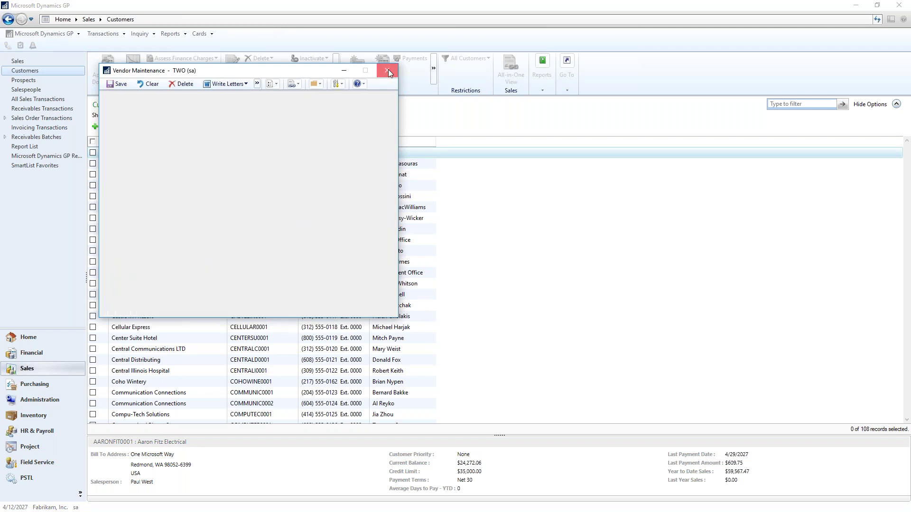
click(35, 383)
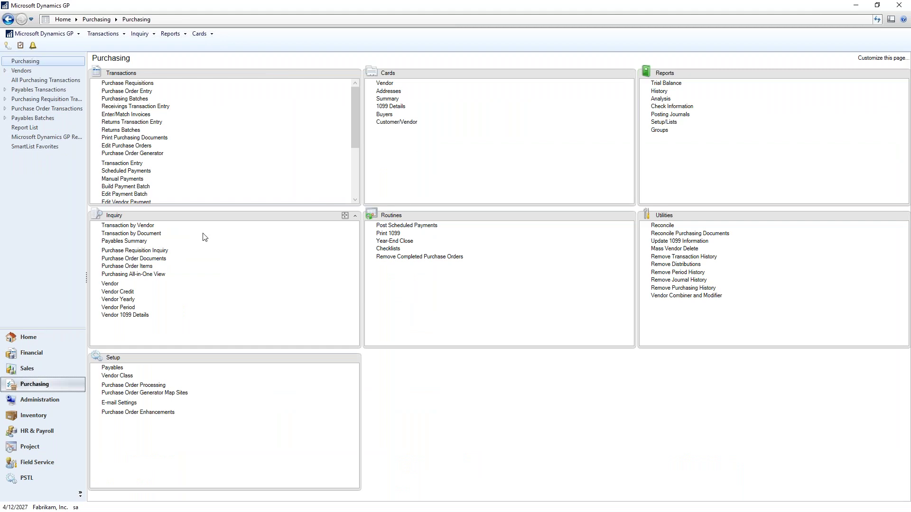
- Load vendor ACETRAVE0001 (A Travel Company) in the Payables Transaction Inquiry by Vendor
click(128, 225)
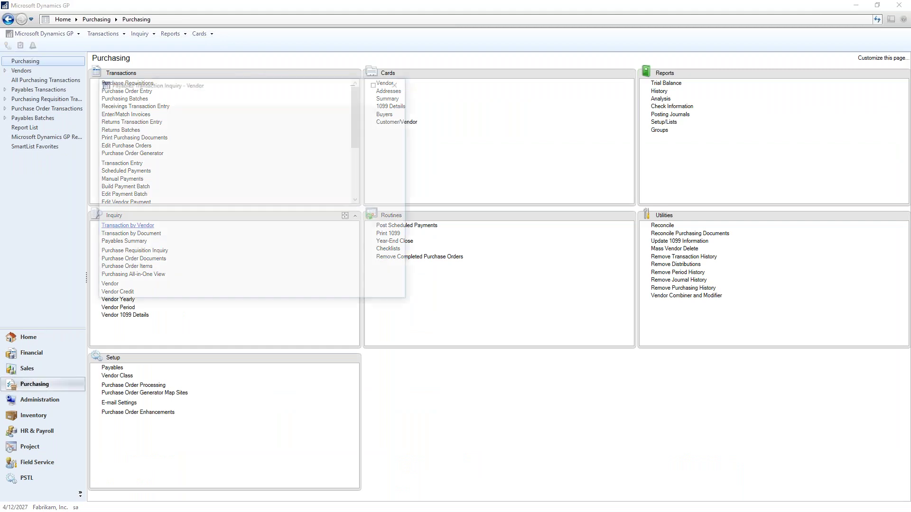
click(402, 81)
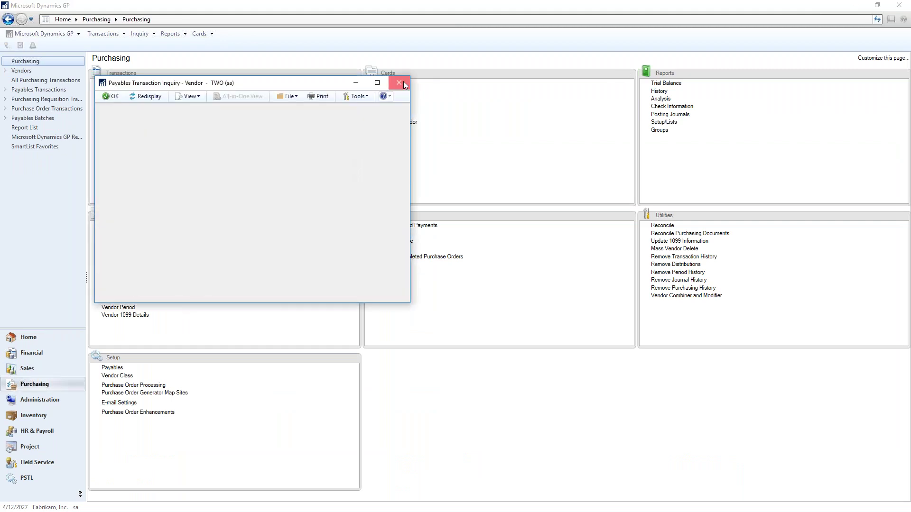
click(147, 226)
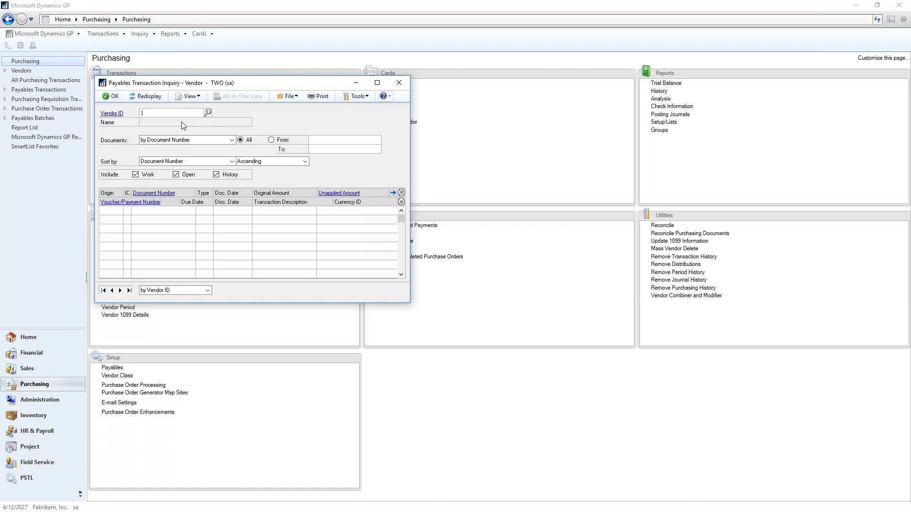
text(ac)
click(167, 122)
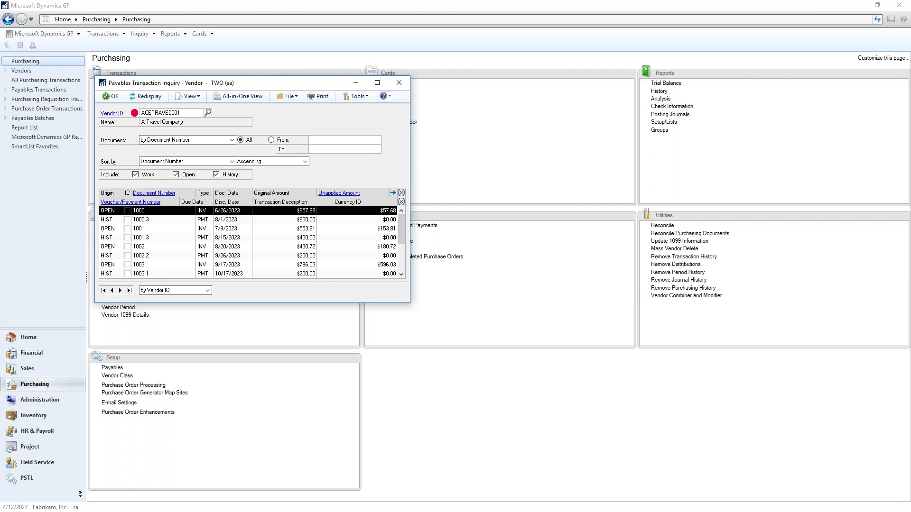
- List all payables documents in the Transaction by Document inquiry and scroll to payment 1000.3
click(399, 82)
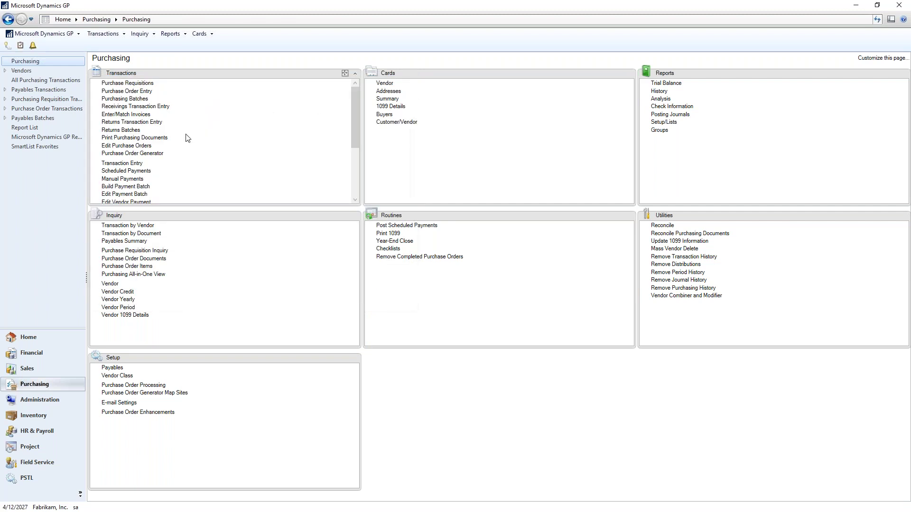
click(136, 234)
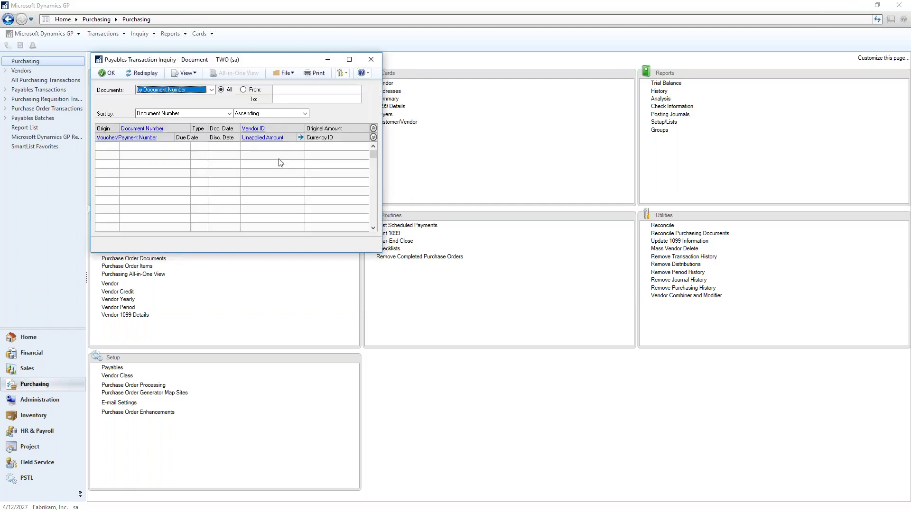
click(142, 73)
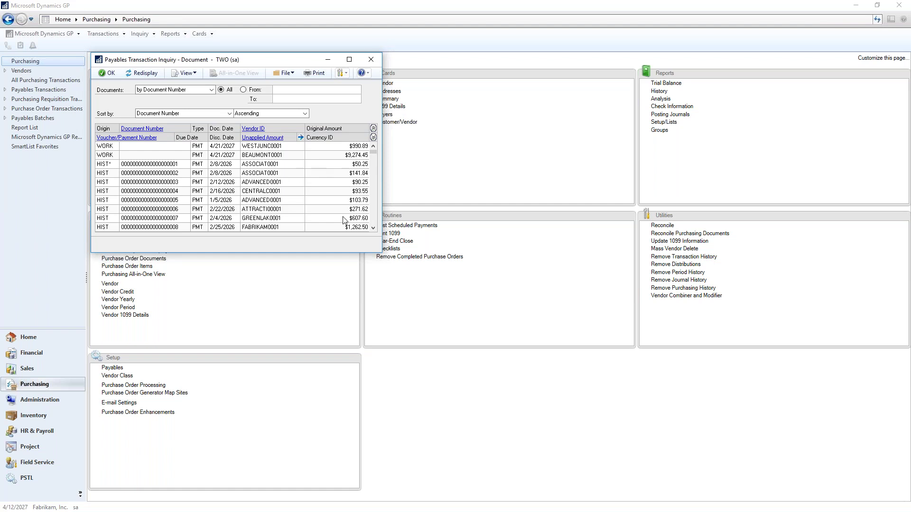
click(374, 217)
click(373, 216)
click(374, 216)
click(374, 215)
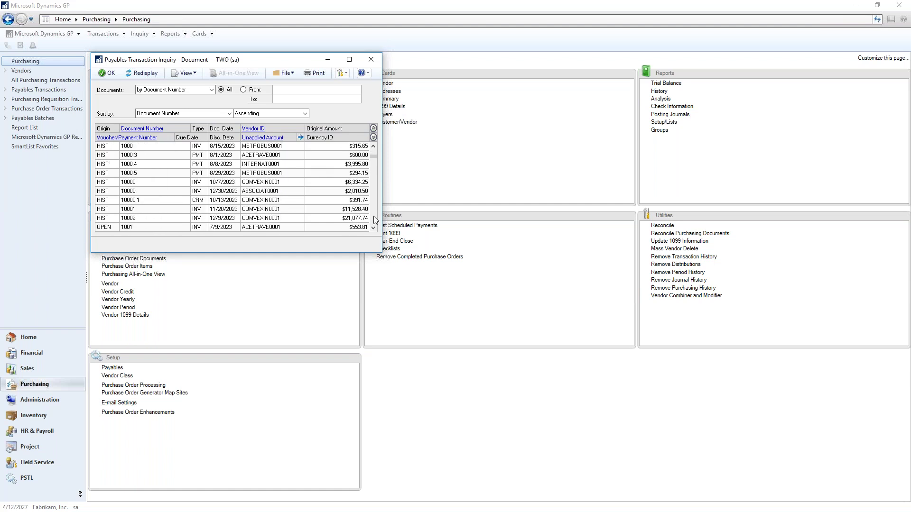
- Review the details of A Travel Company's $600.00 payment 1000.3, then go to the Vendors list
click(257, 156)
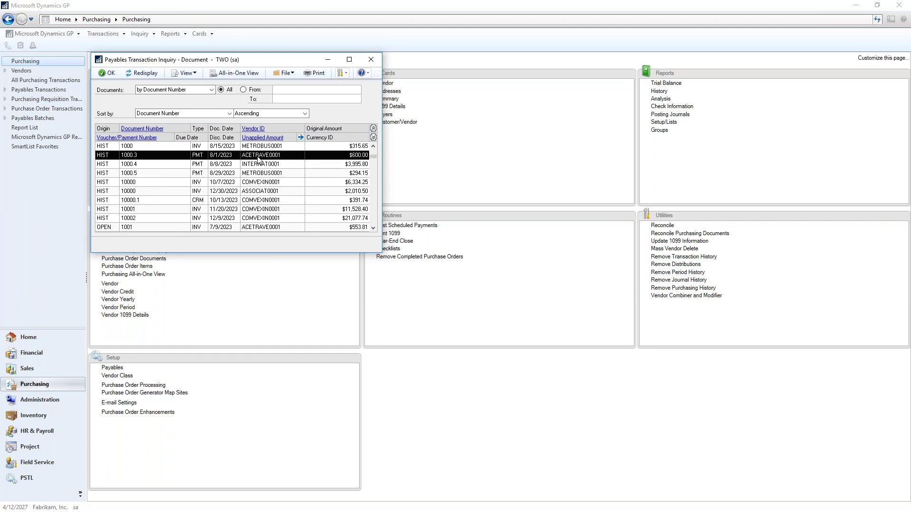
click(151, 130)
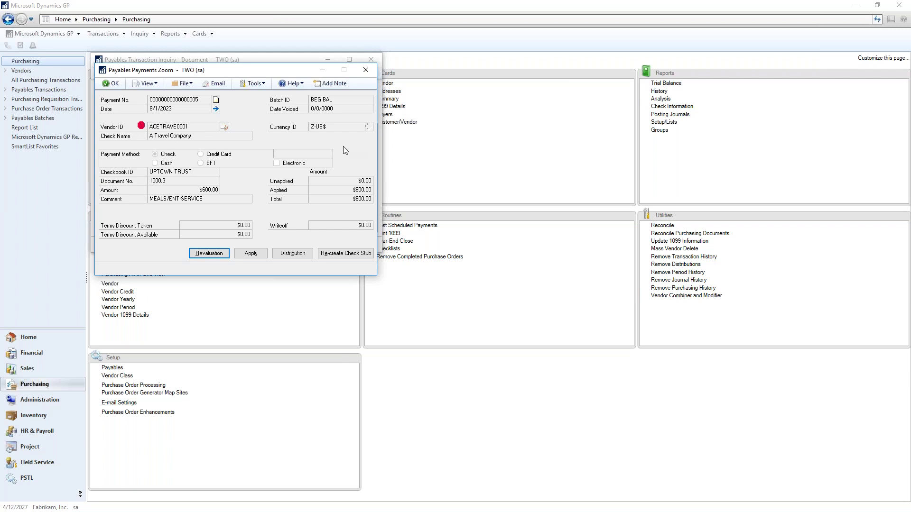
click(368, 70)
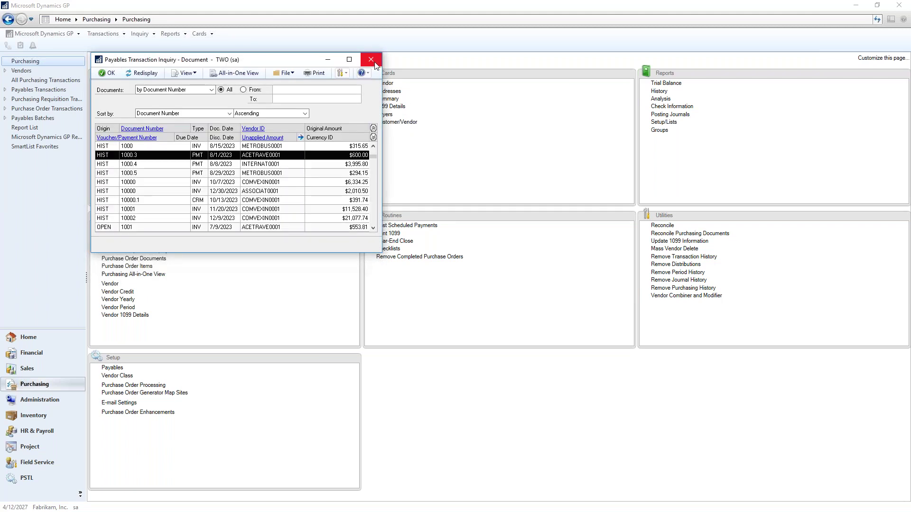
click(371, 61)
click(22, 70)
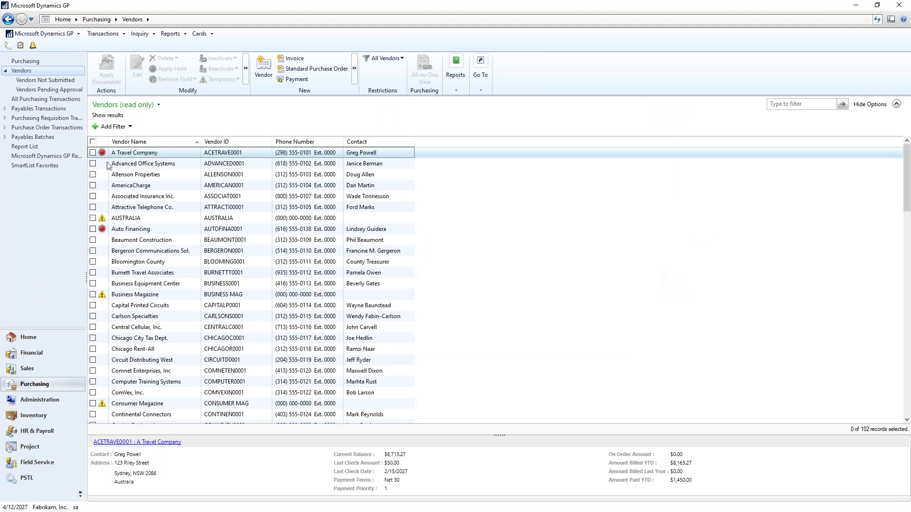
- Remove the hold on A Travel Company, entering the hold password to confirm
mouse_move(103, 155)
click(93, 153)
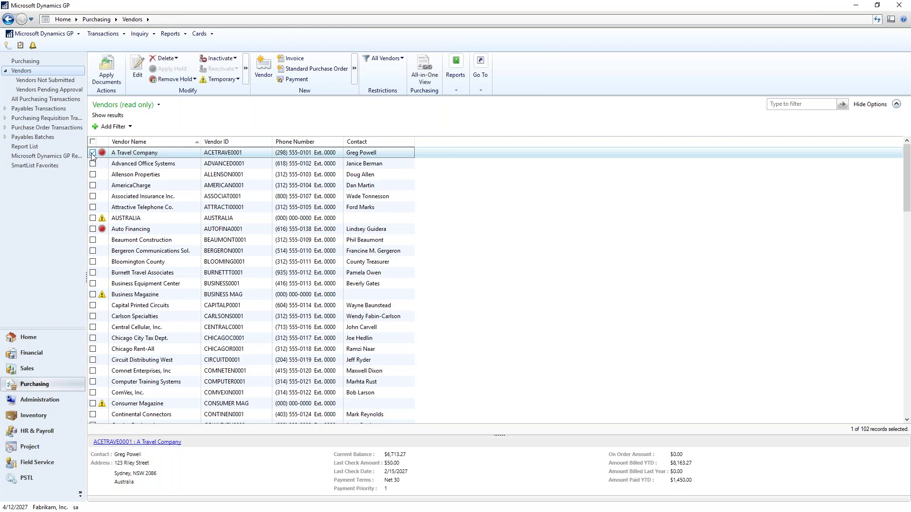
click(193, 79)
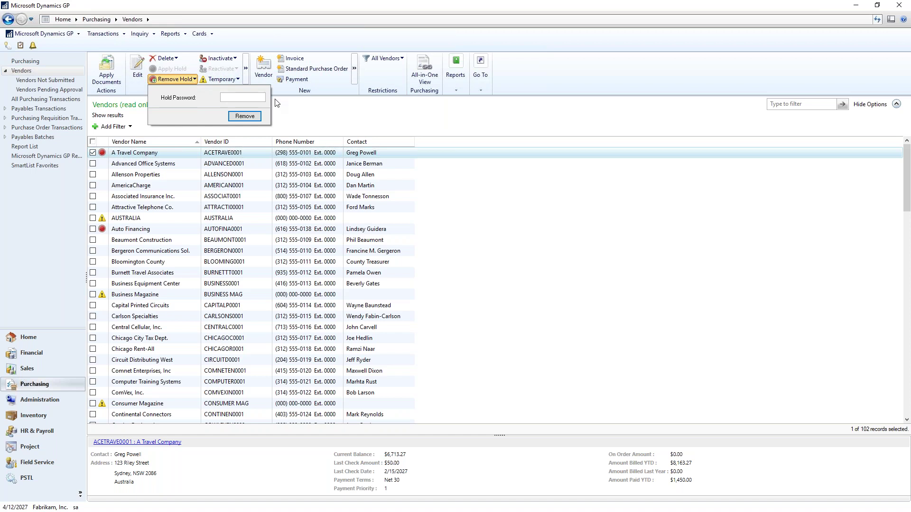
text(access)
click(245, 116)
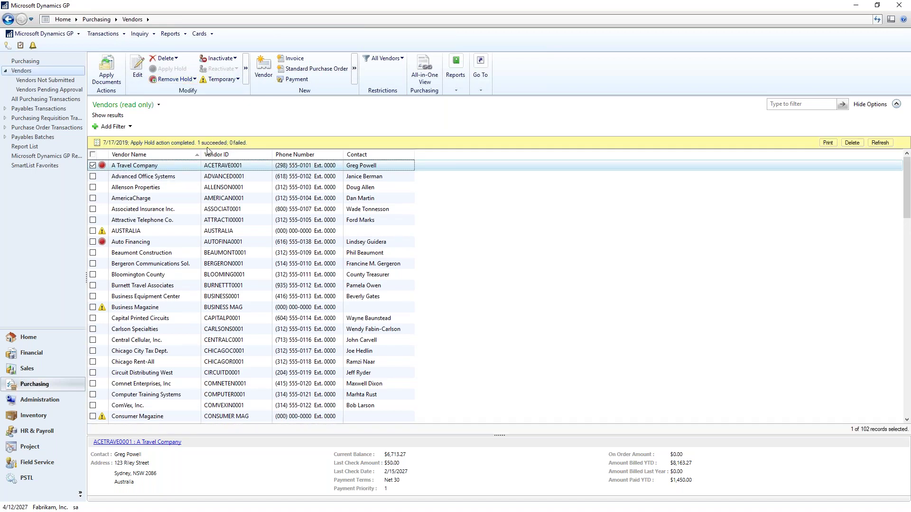
- Refresh the Vendors list to confirm A Travel Company's hold marker is cleared
click(136, 176)
click(880, 143)
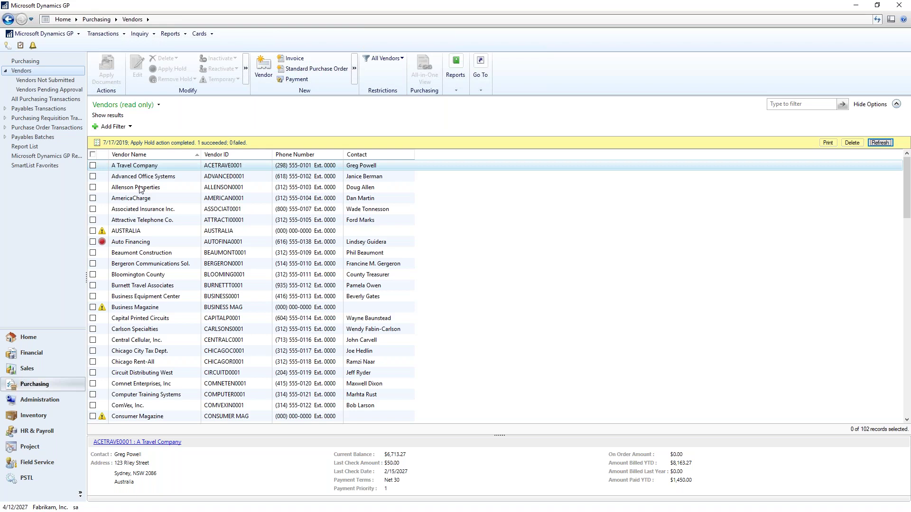
click(124, 37)
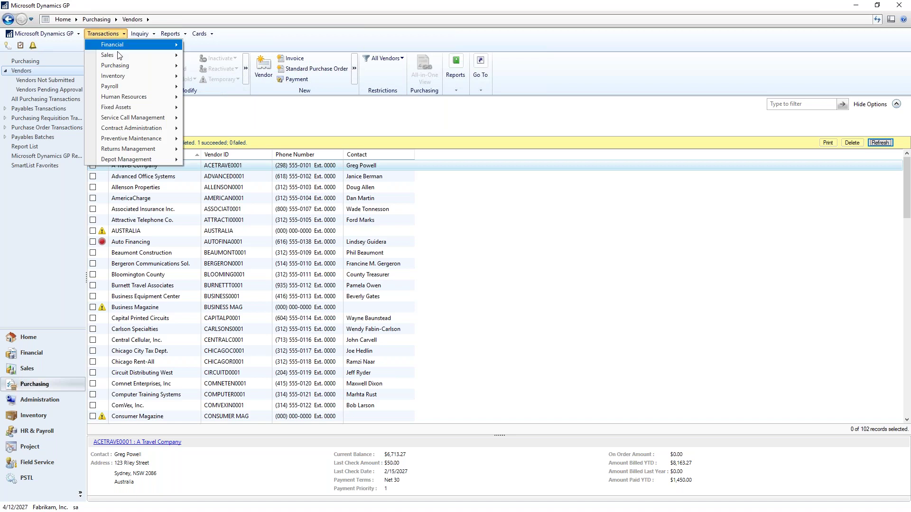
- In Build Payment Batch, add new batch ID TEST, opening Payables Batch Entry
mouse_move(161, 66)
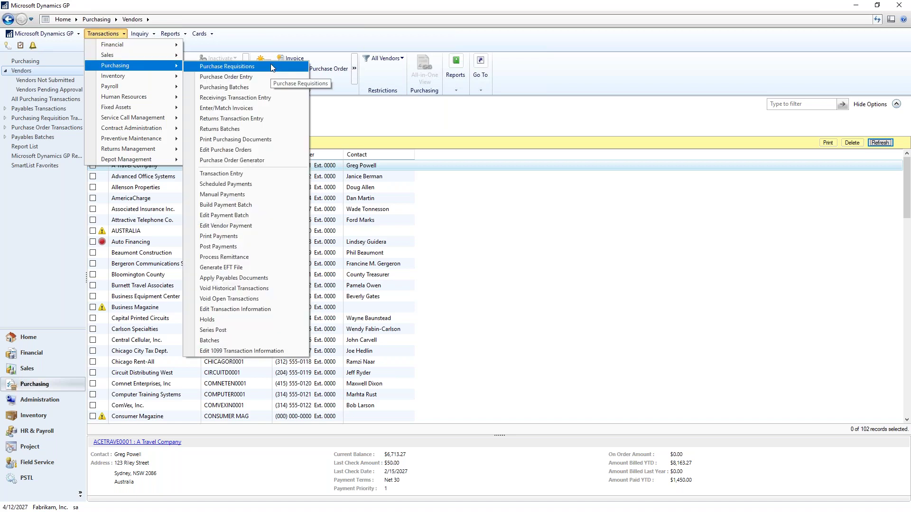
click(257, 208)
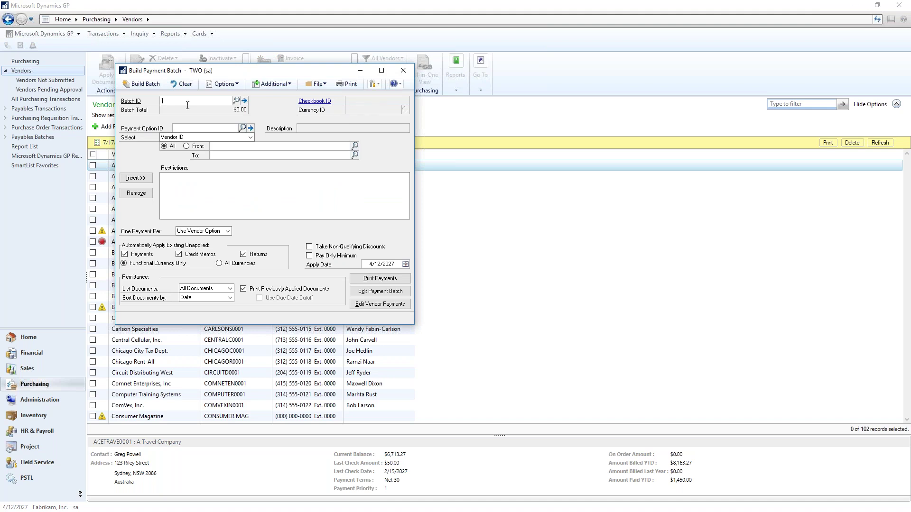
text(TEST)
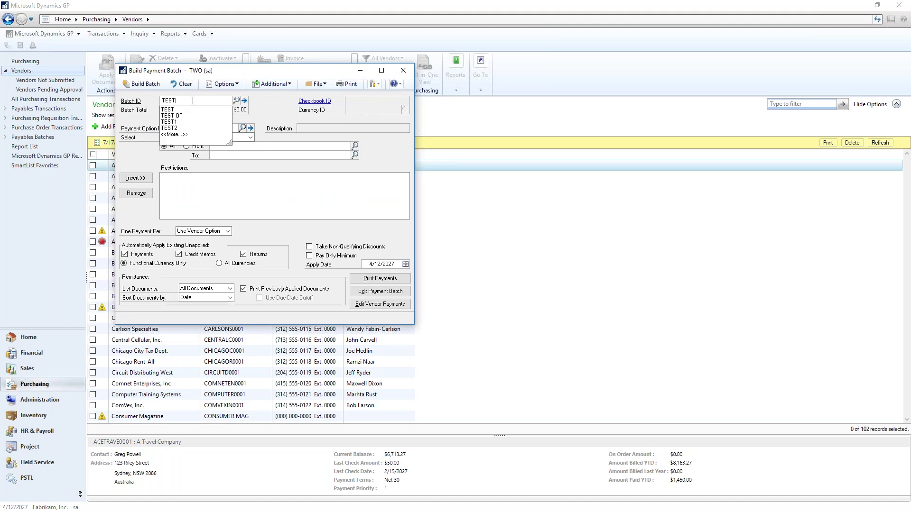
key(Tab)
click(436, 289)
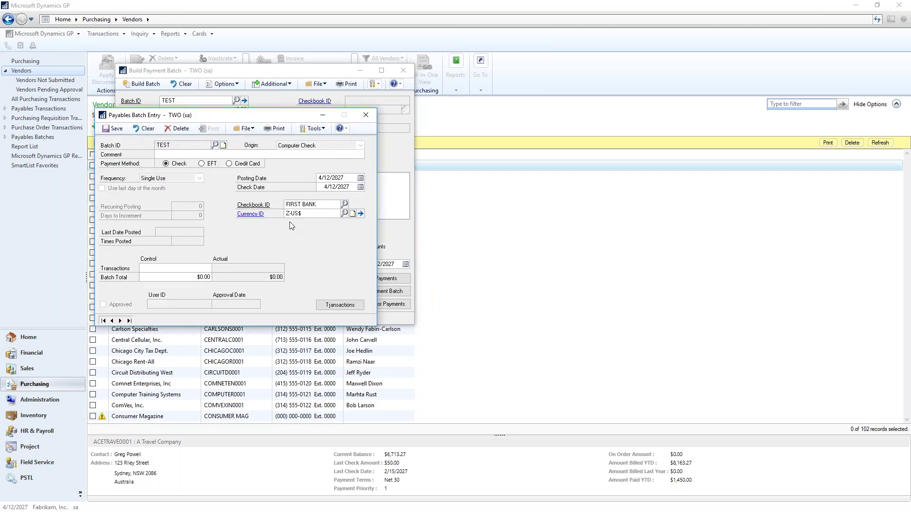
- Check the Payables Management Setup window via Tools > Setup > Purchasing > Payables
click(49, 34)
mouse_move(47, 79)
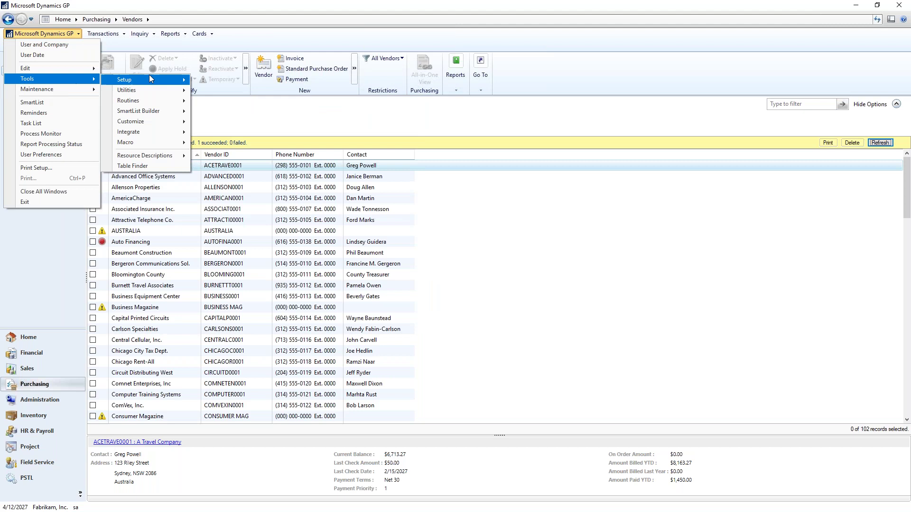
mouse_move(238, 153)
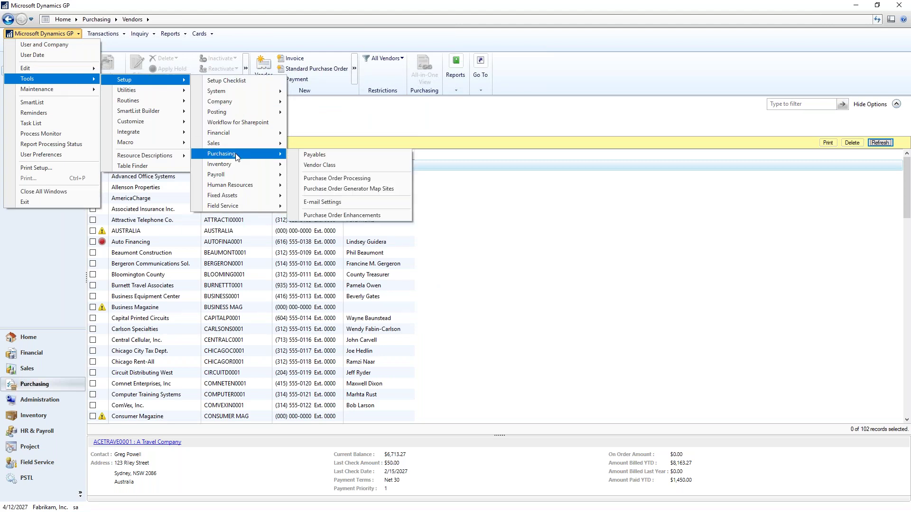
click(335, 155)
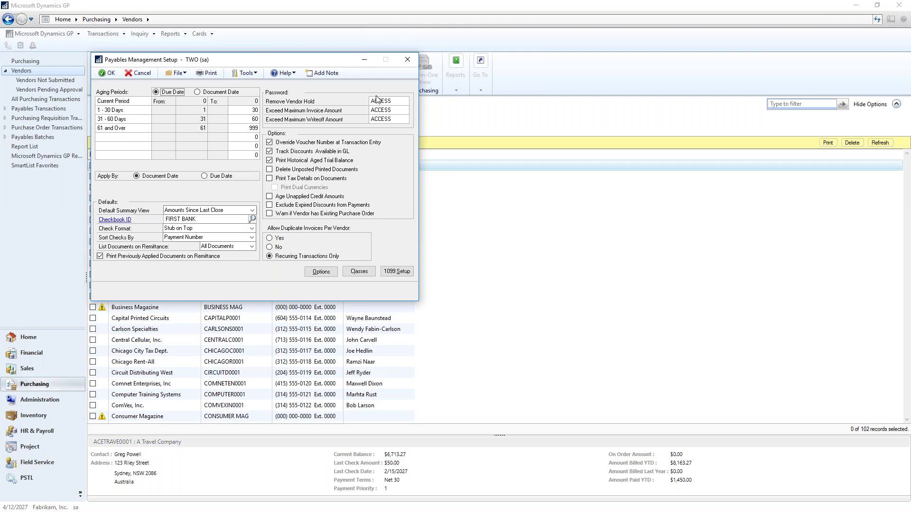
click(407, 61)
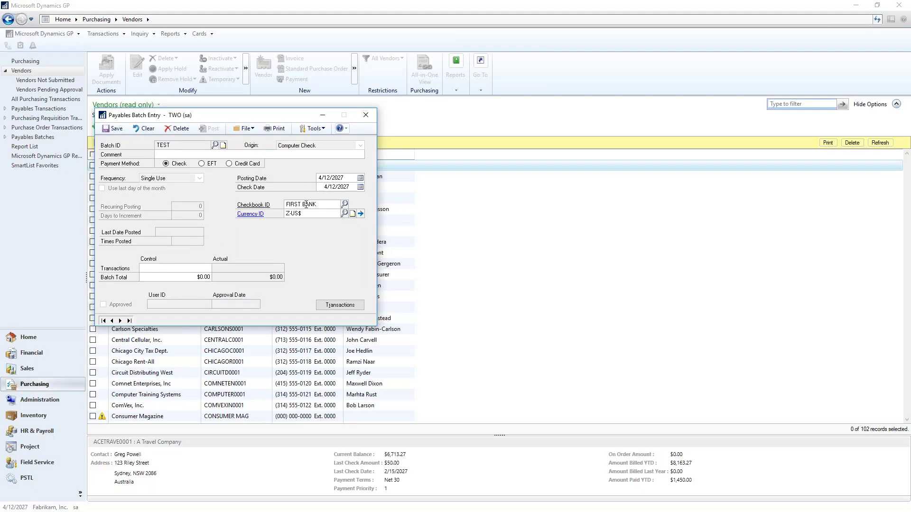
- Keep checkbook FIRST BANK, save batch TEST and close Build Payment Batch
click(345, 204)
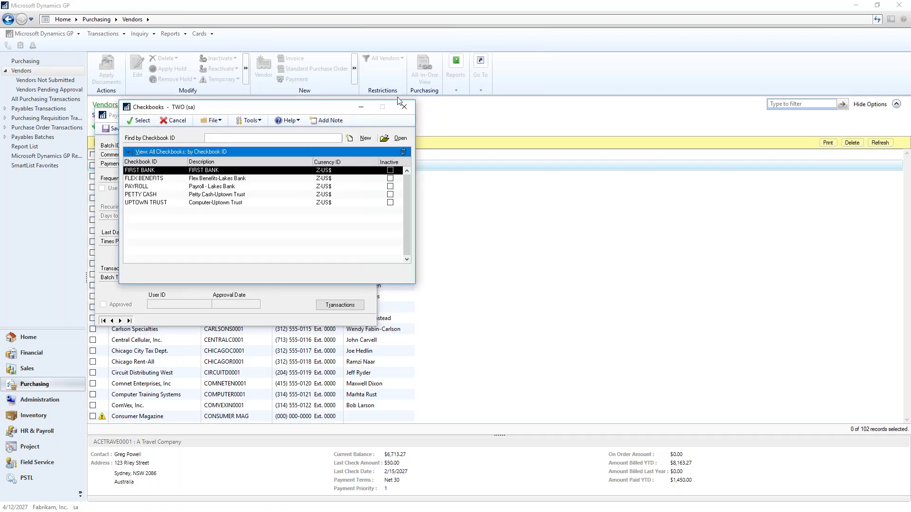
click(404, 106)
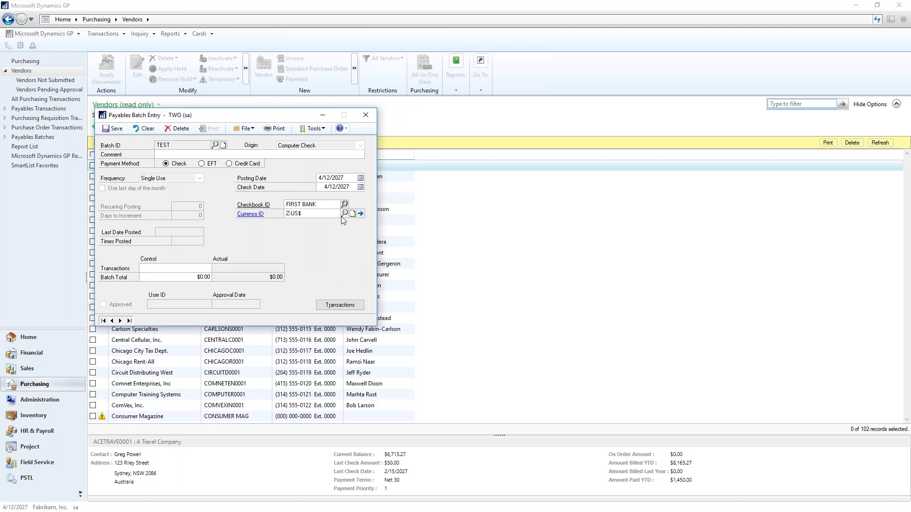
click(110, 129)
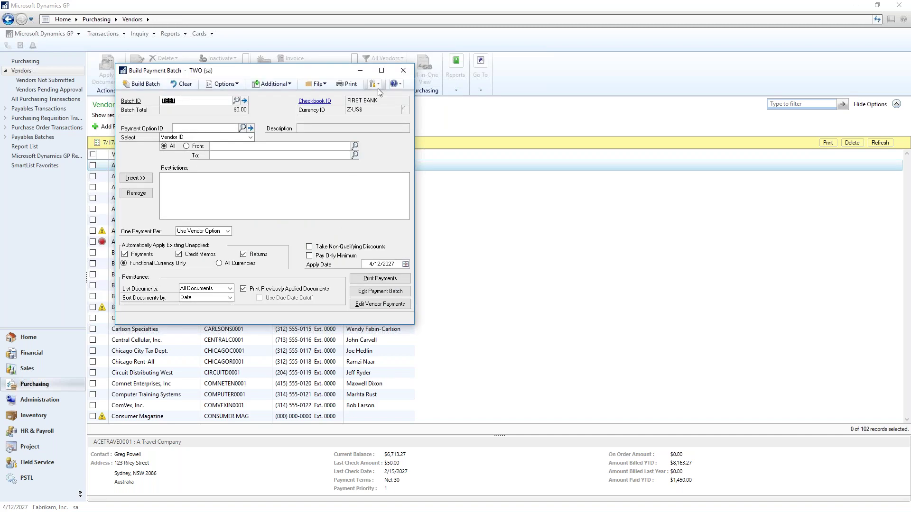
click(233, 112)
click(404, 71)
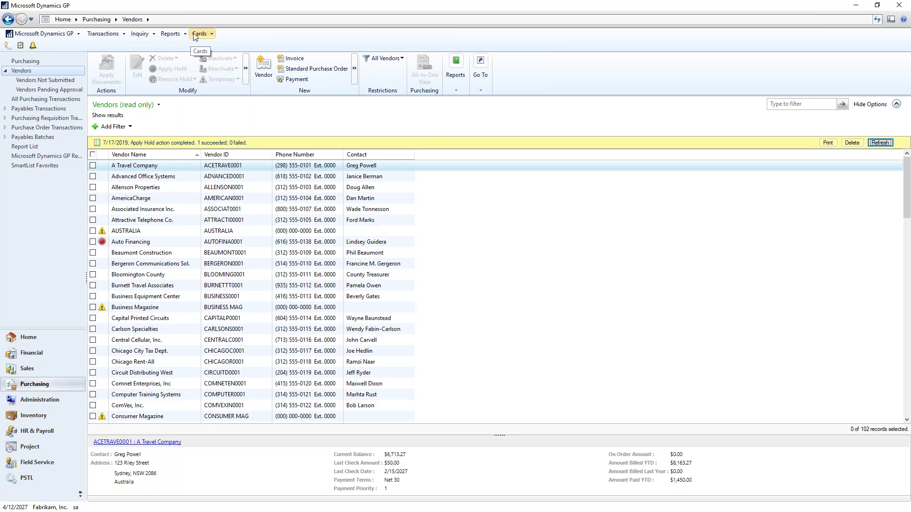
- Load purchase order PO2074 for Associated Insurance Inc. in Purchase Order Entry
click(112, 38)
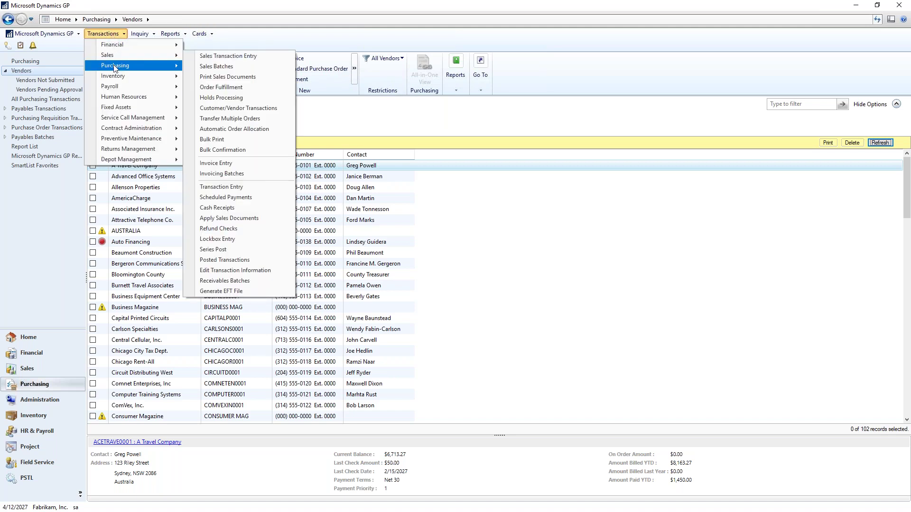
mouse_move(116, 65)
click(235, 76)
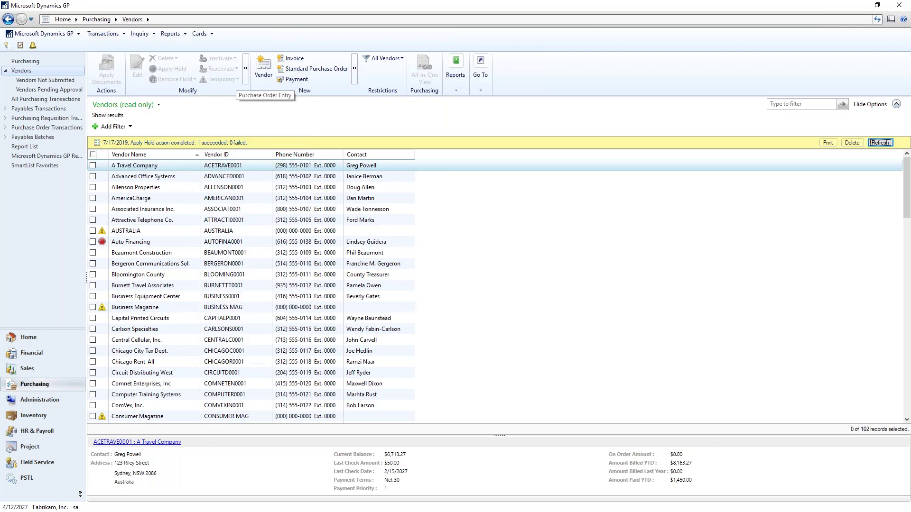
click(221, 113)
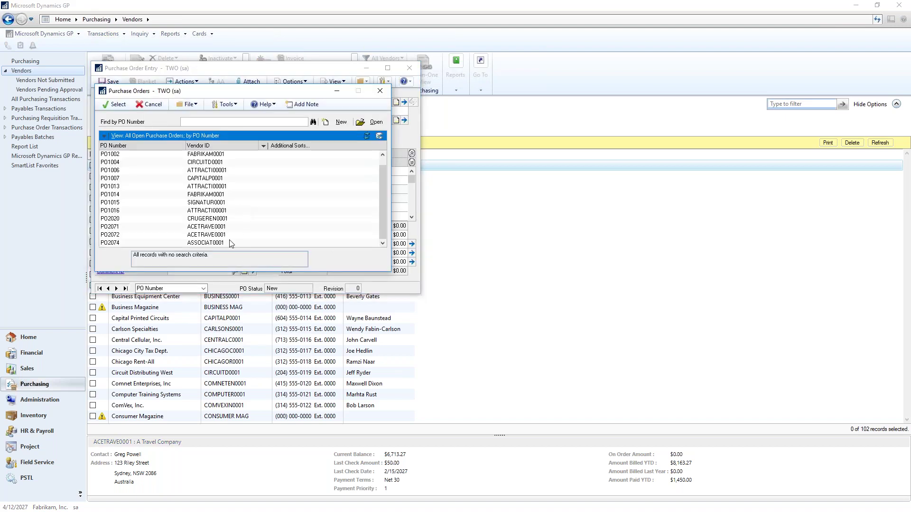
double_click(226, 243)
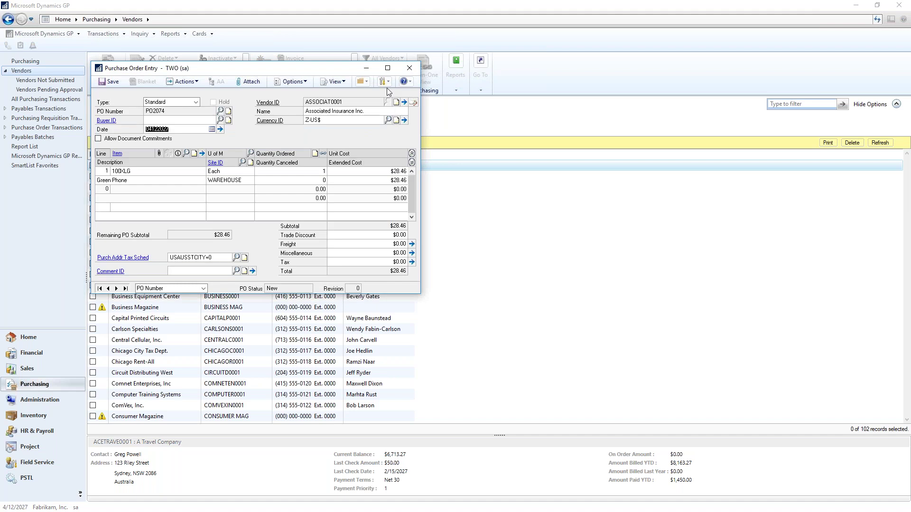
- Email PO2074 with the format set to Other Form, then close both windows
click(368, 84)
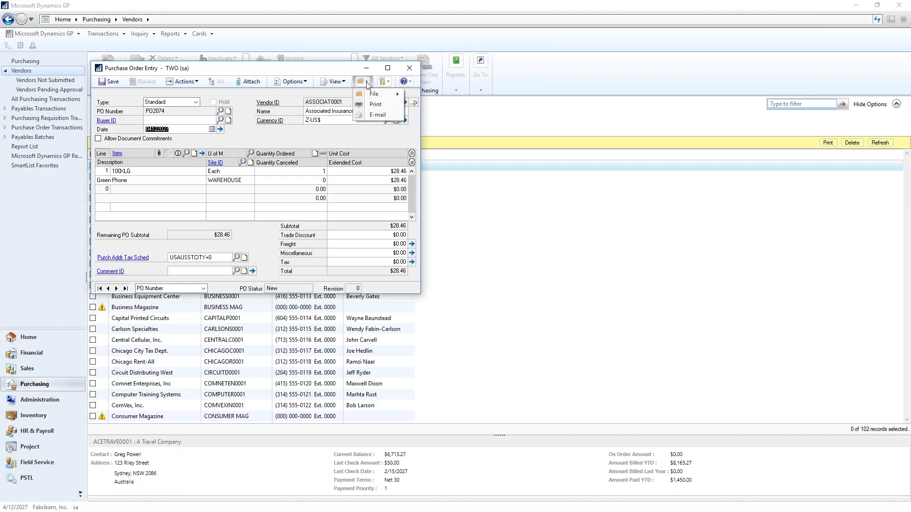
click(384, 114)
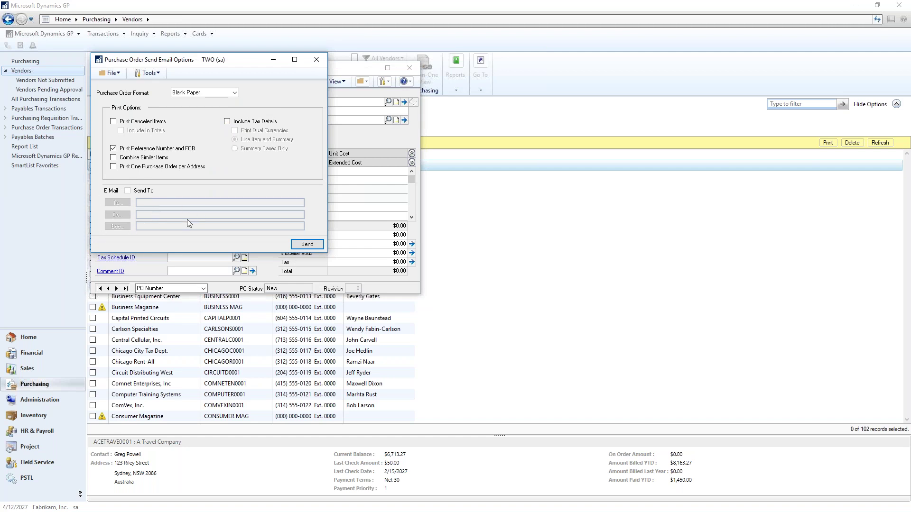
click(234, 92)
click(216, 108)
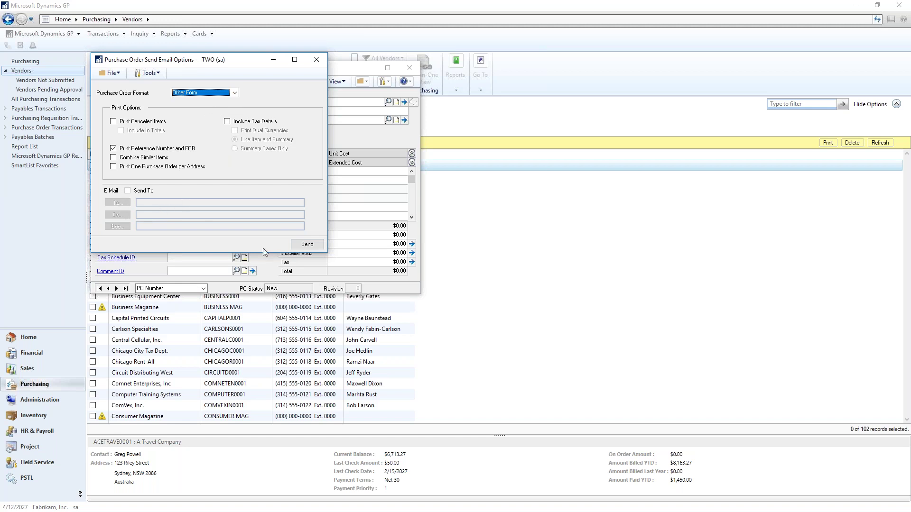
click(318, 59)
click(409, 68)
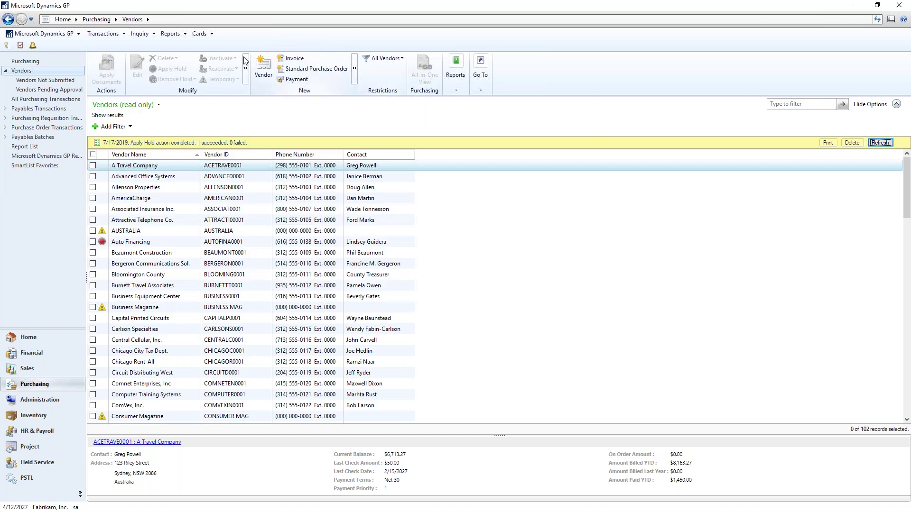
click(208, 35)
mouse_move(216, 65)
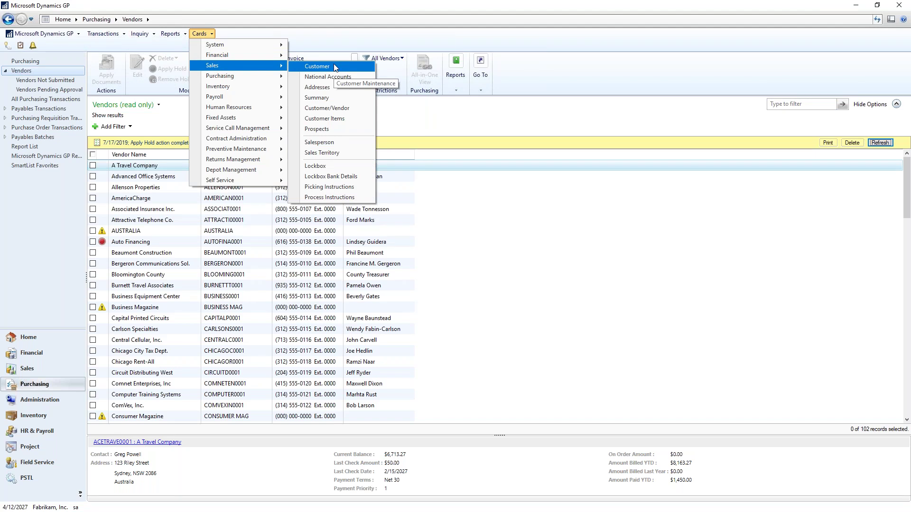
click(329, 36)
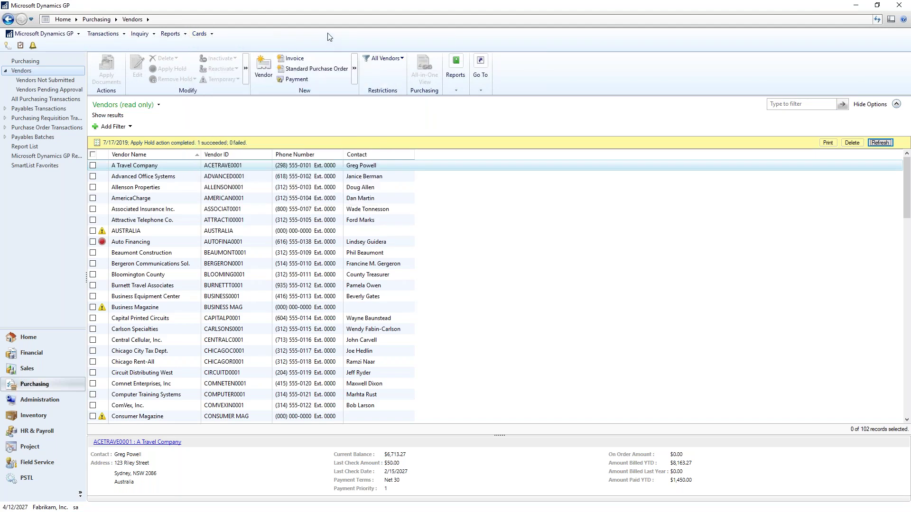